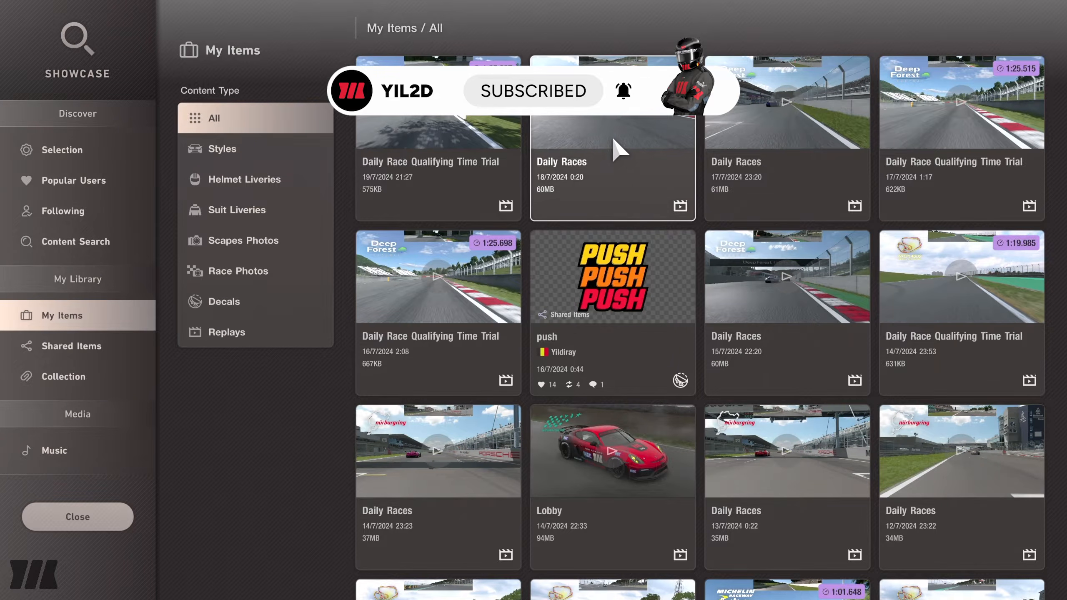
# Open the Daily Races replay dated 18/7/2024 0:20 from My Items and start playing it.
pyautogui.click(620, 150)
pyautogui.click(267, 212)
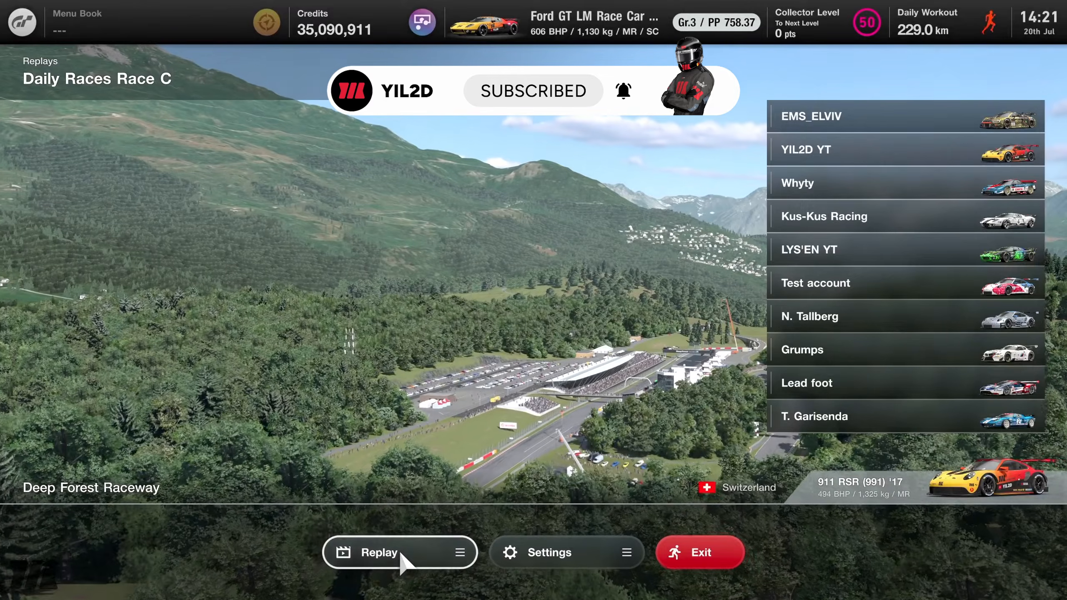
pyautogui.click(400, 555)
pyautogui.click(402, 532)
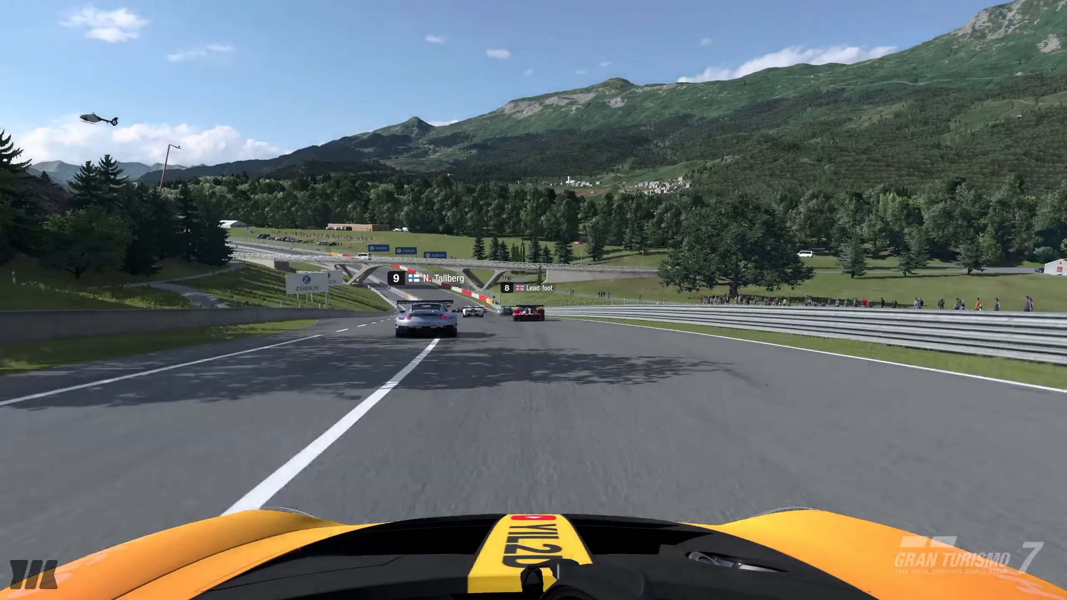
# Switch the replay to the chase camera behind the red Porsche and pause it at about 06:35.
pyautogui.press('c')
pyautogui.press('Return')
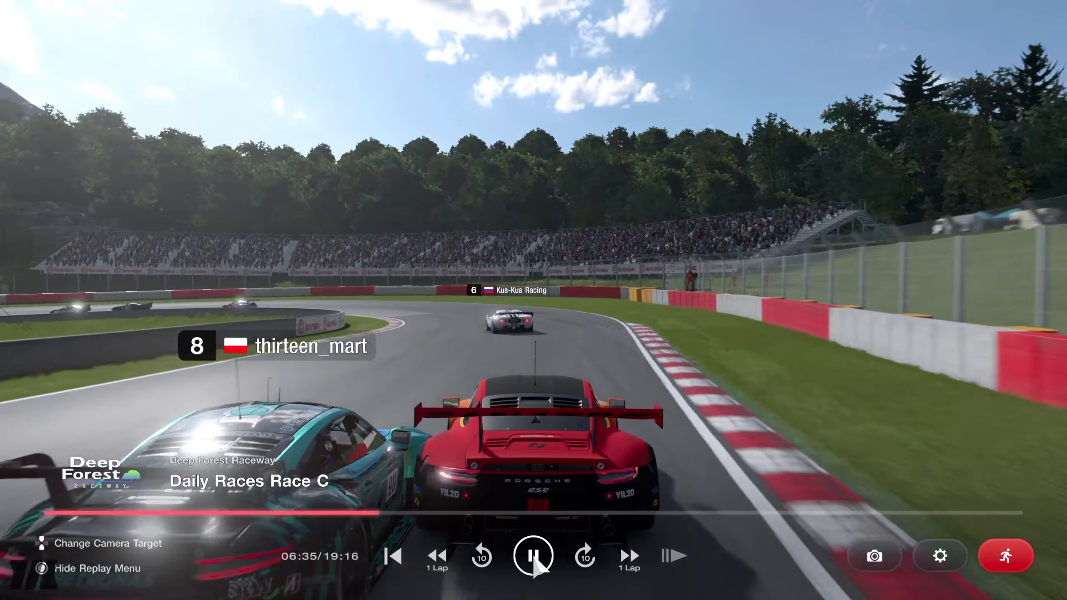
pyautogui.click(533, 554)
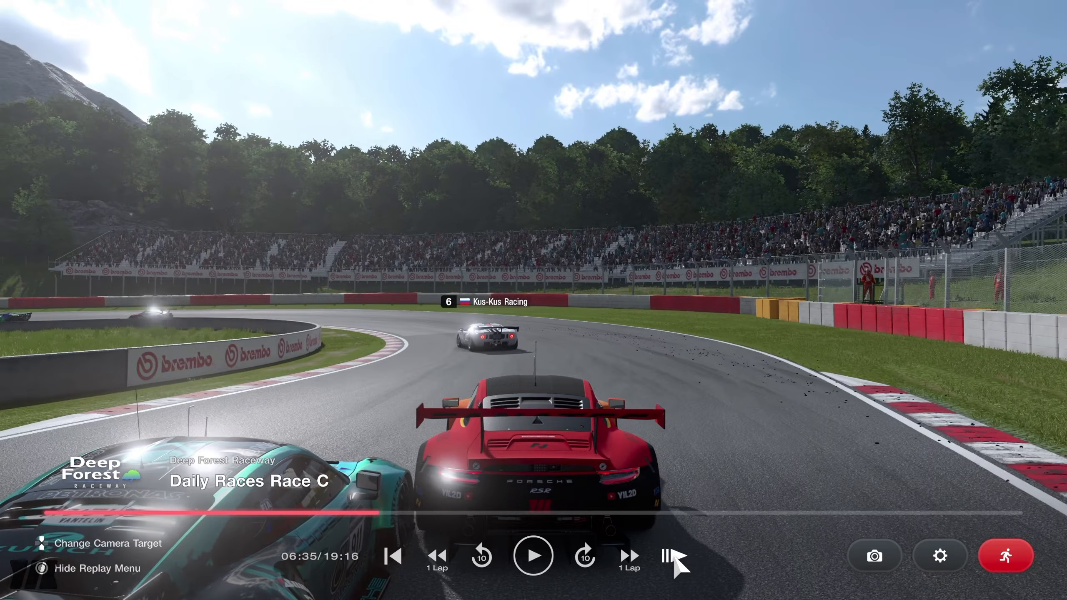
# Enter photo mode and use Walk Mode to frame the yellow-red and teal Porsches from the front.
pyautogui.click(855, 557)
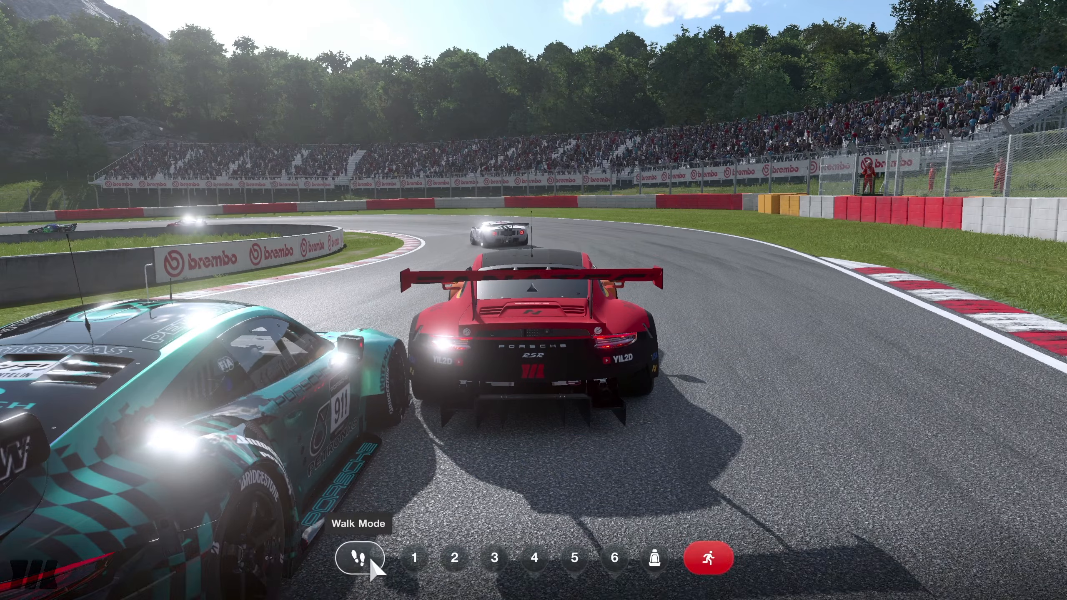
pyautogui.click(359, 556)
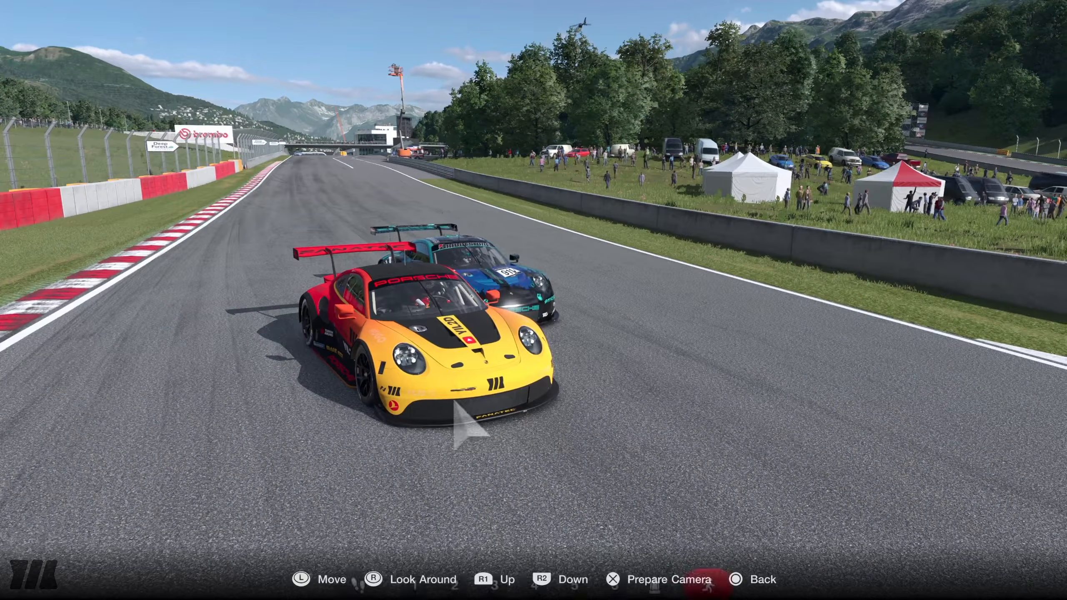
pyautogui.press('Escape')
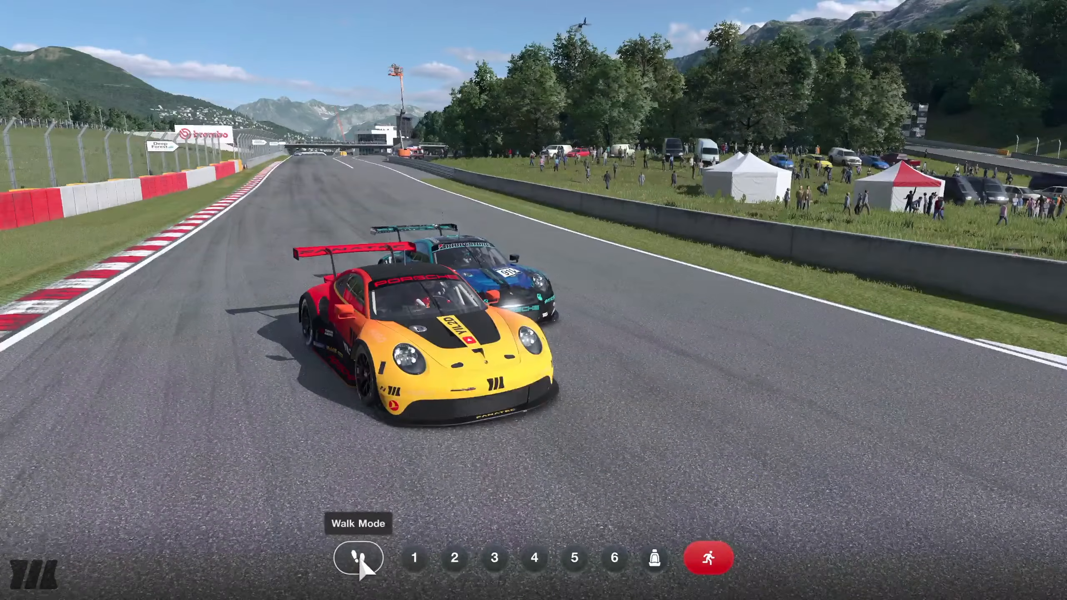
pyautogui.click(357, 559)
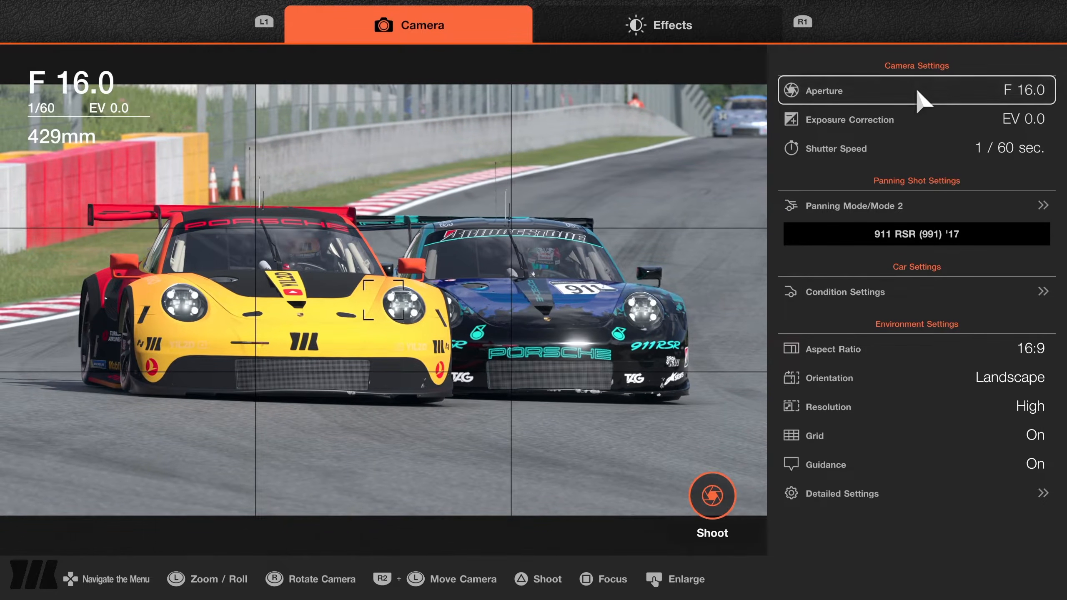
# Set the Glare effect to -100 for the shot.
pyautogui.press('R1')
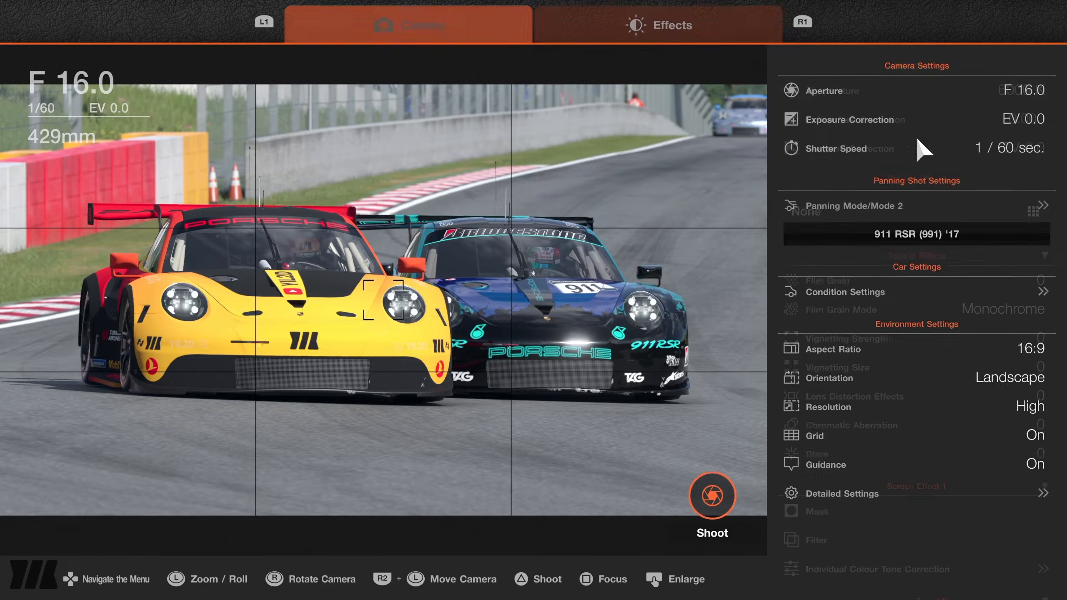
pyautogui.click(915, 422)
pyautogui.press('Left')
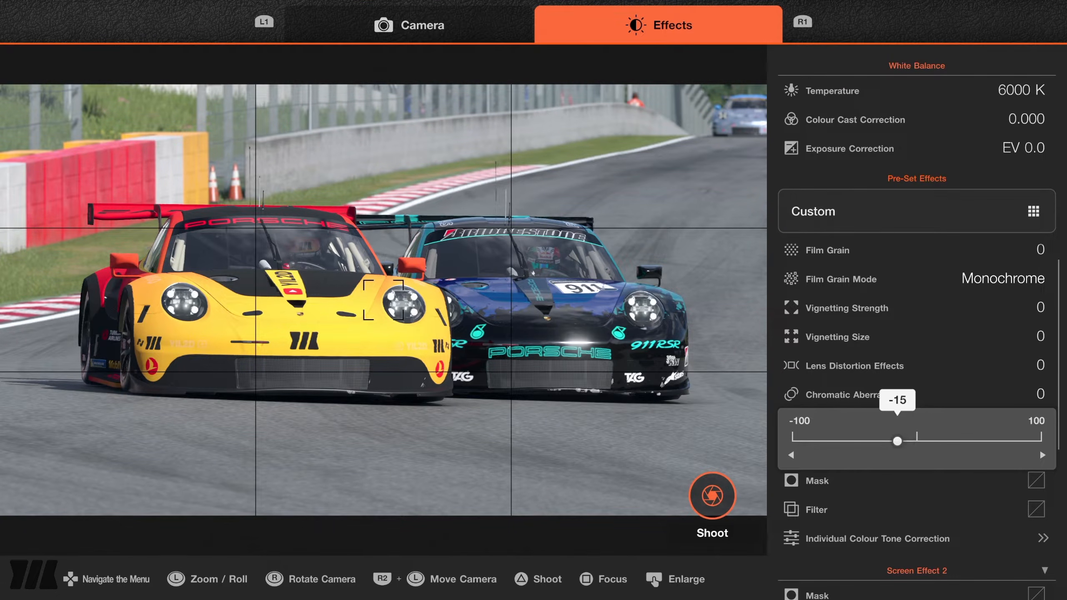
pyautogui.press('Return')
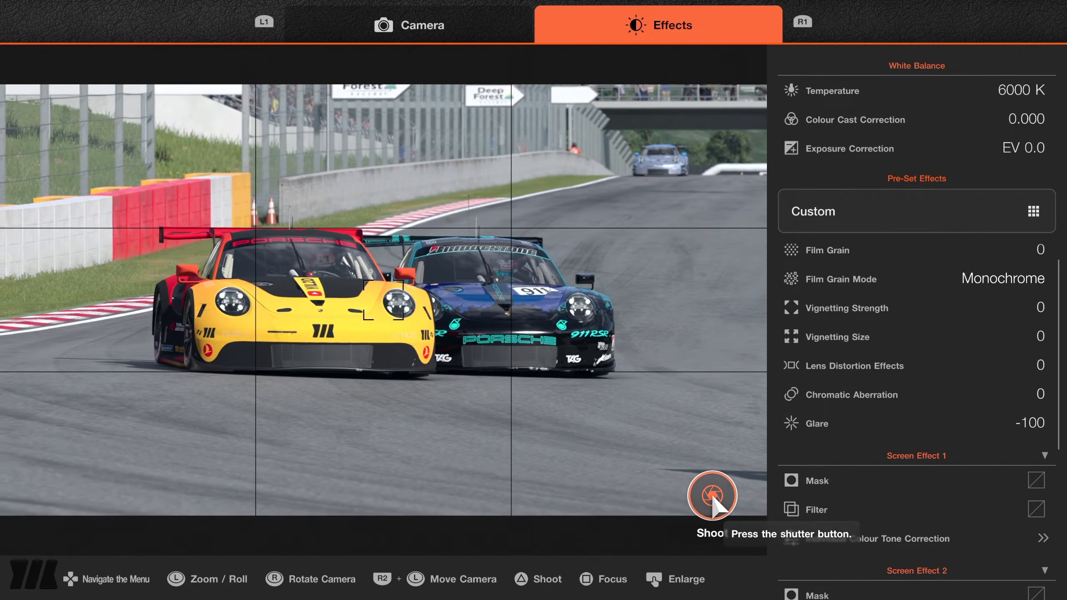
# Shoot the two Porsches with their track background and save the picture.
pyautogui.click(713, 498)
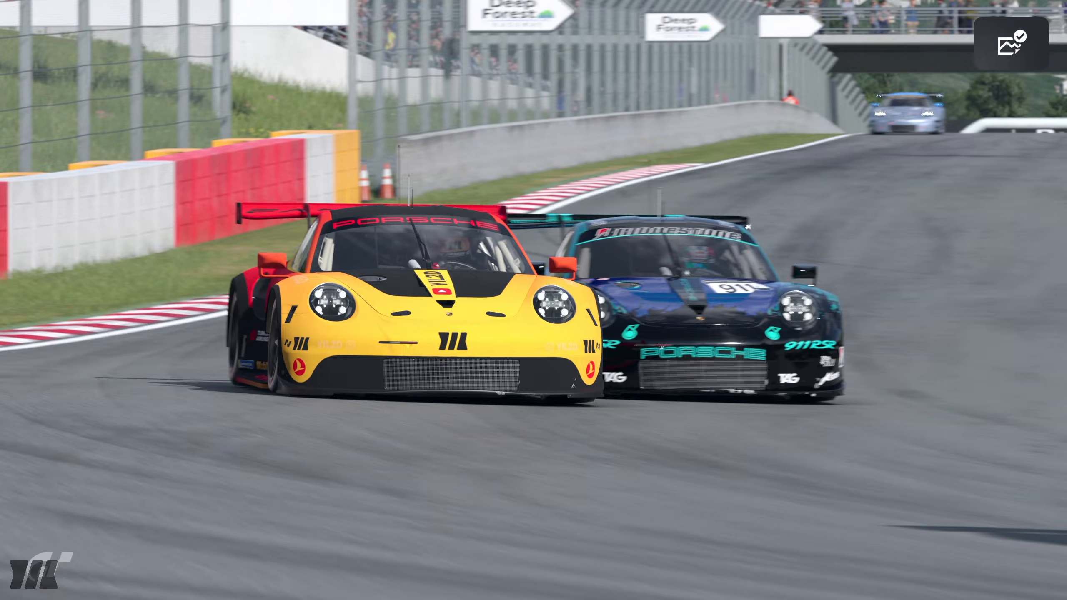
pyautogui.press('Escape')
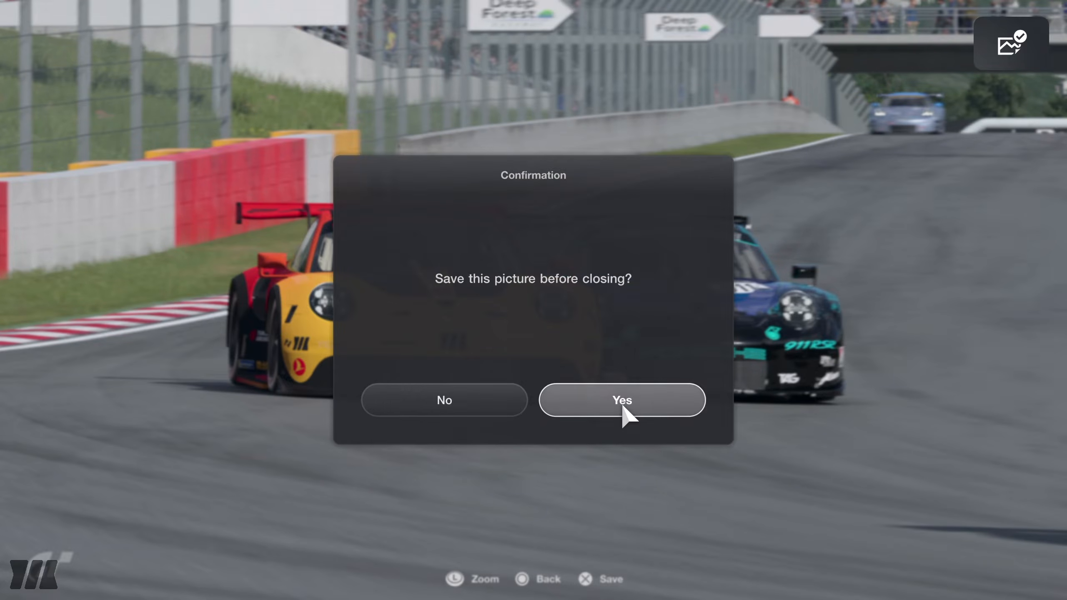
pyautogui.click(622, 403)
pyautogui.click(607, 417)
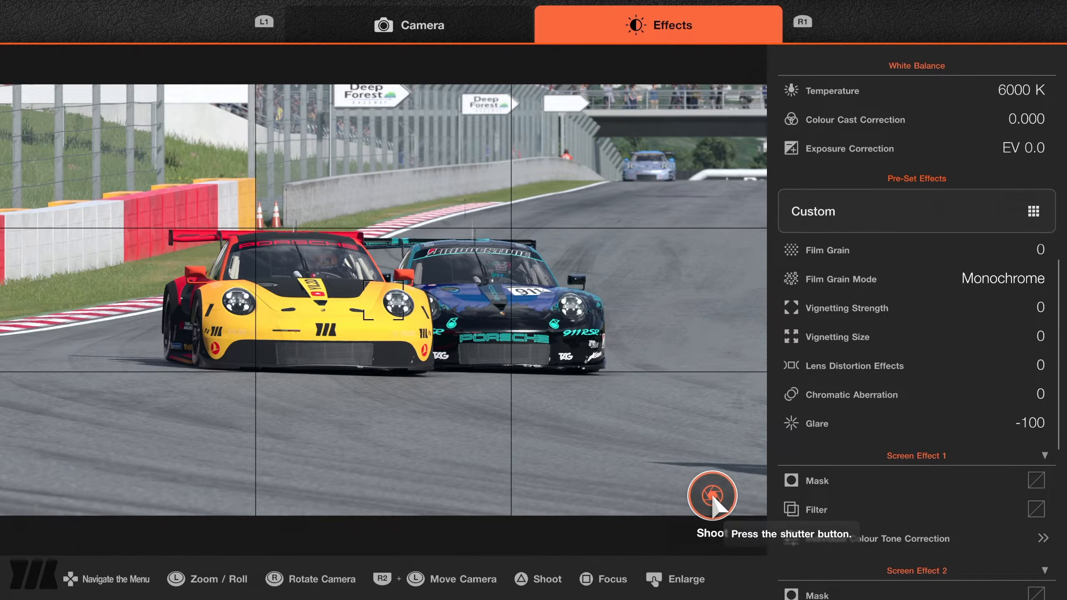
# Give Screen Effect 1 the mask that applies effects to everything except the cars.
pyautogui.press('Right')
pyautogui.press('Up')
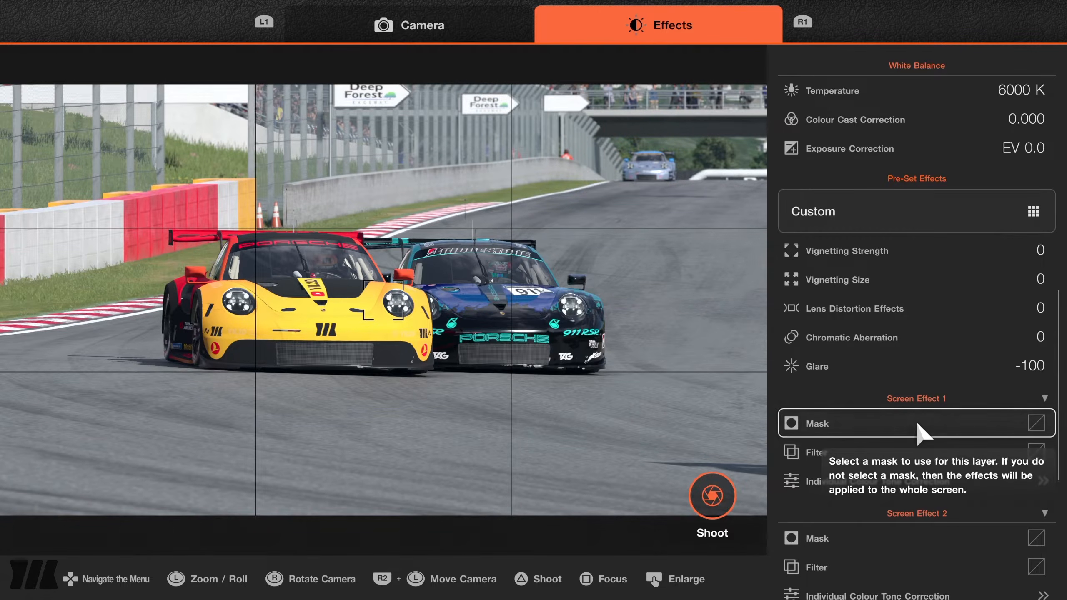
pyautogui.click(916, 424)
pyautogui.click(919, 94)
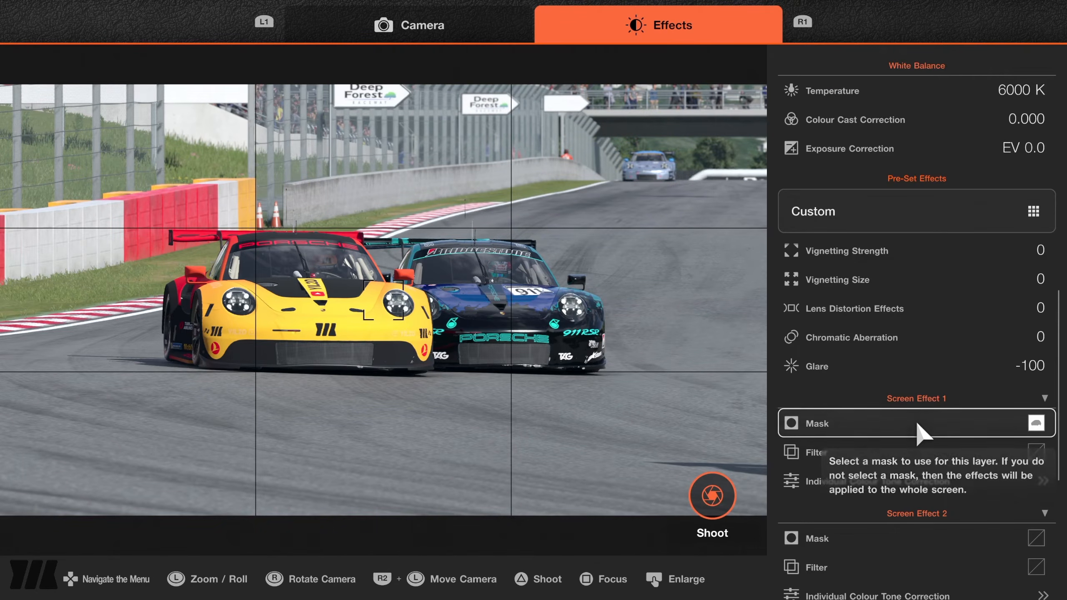
# Apply the Low Contrast filter to Screen Effect 1 at 100% degree of application.
pyautogui.click(916, 417)
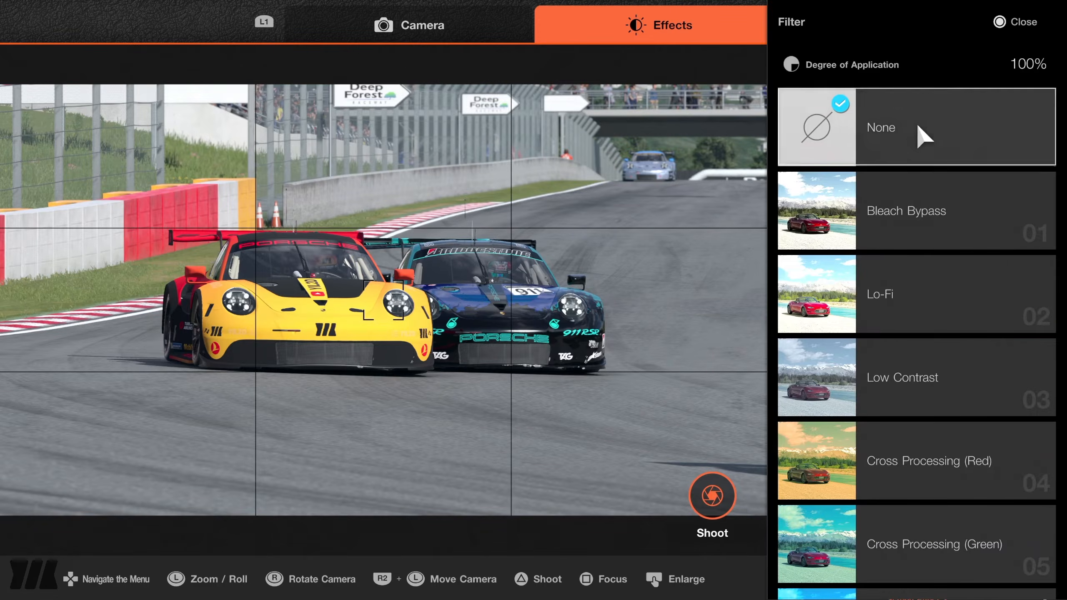
pyautogui.scroll(-8, 916, 365)
pyautogui.scroll(-3, 916, 353)
pyautogui.scroll(3, 915, 396)
pyautogui.scroll(7, 916, 311)
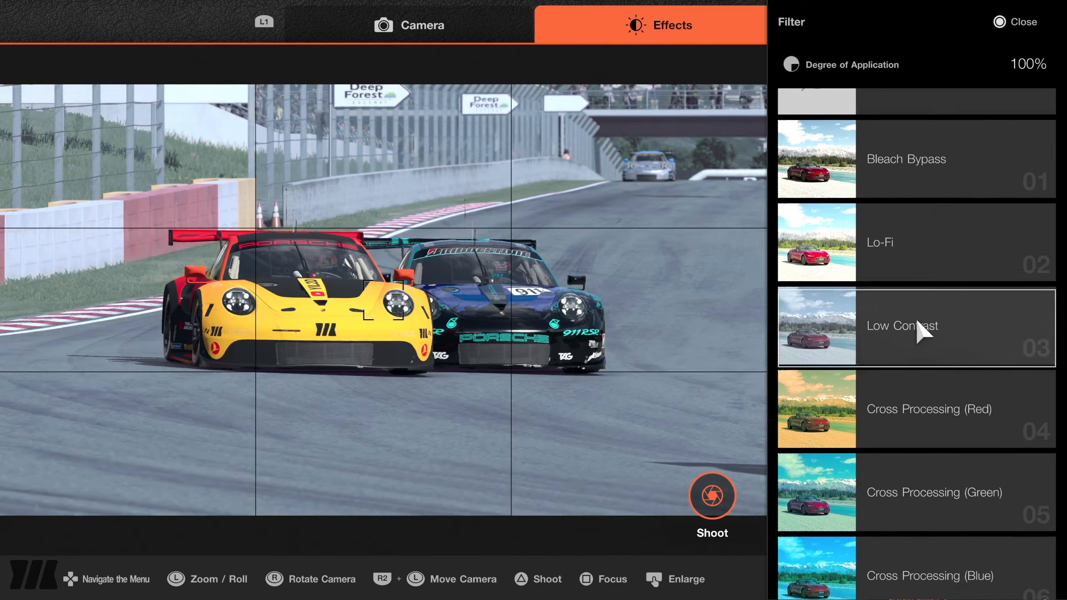
pyautogui.click(917, 330)
pyautogui.press('Escape')
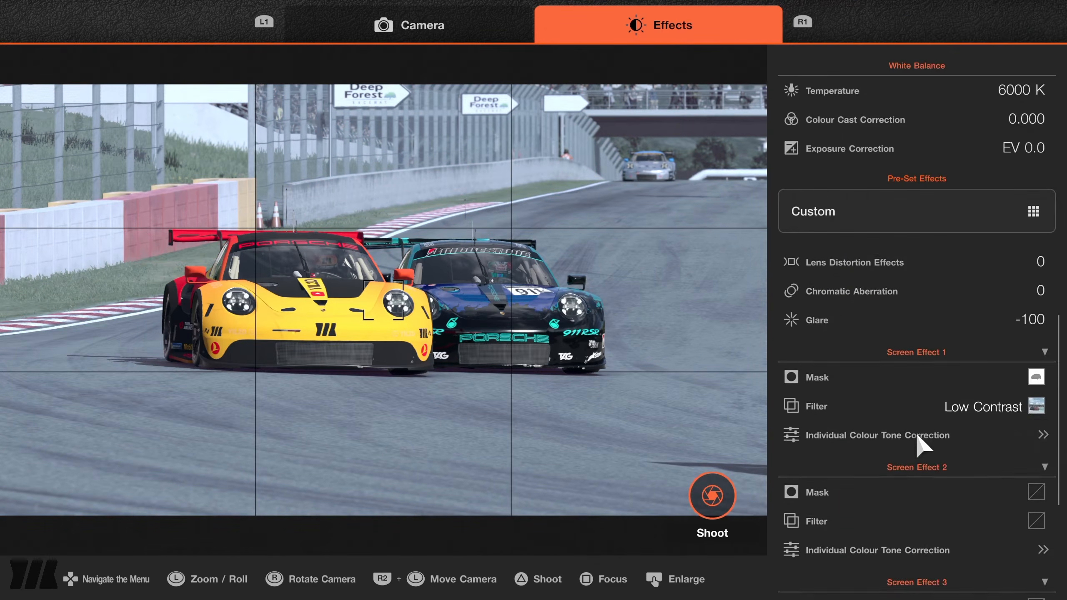
# Set the brightness to 60 in Screen Effect 1's individual colour tone correction.
pyautogui.click(917, 436)
pyautogui.click(917, 162)
pyautogui.press('Escape')
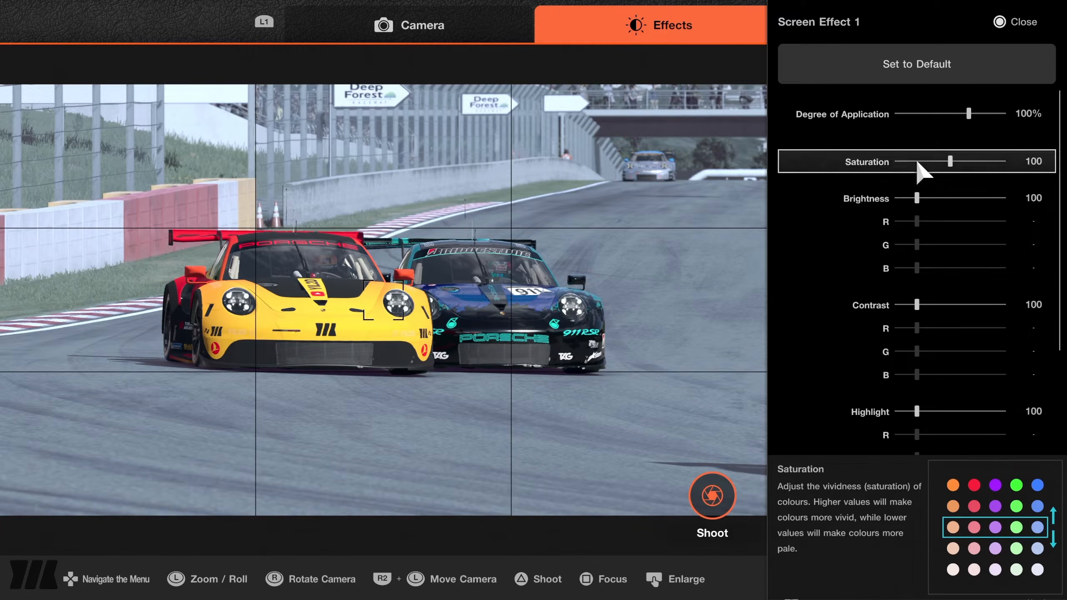
pyautogui.click(918, 197)
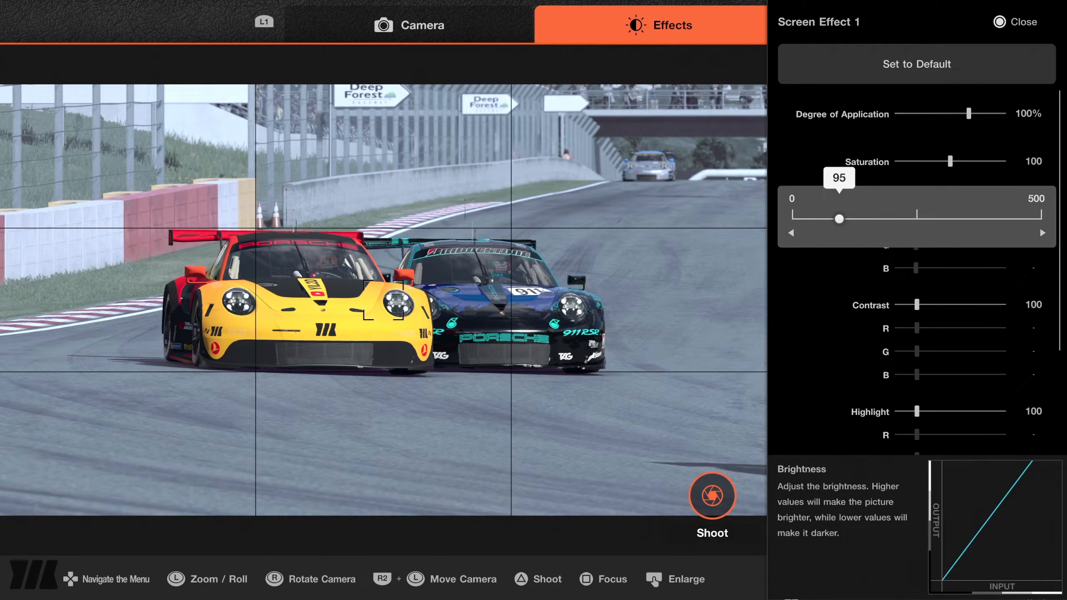
pyautogui.press('Left')
pyautogui.click(917, 197)
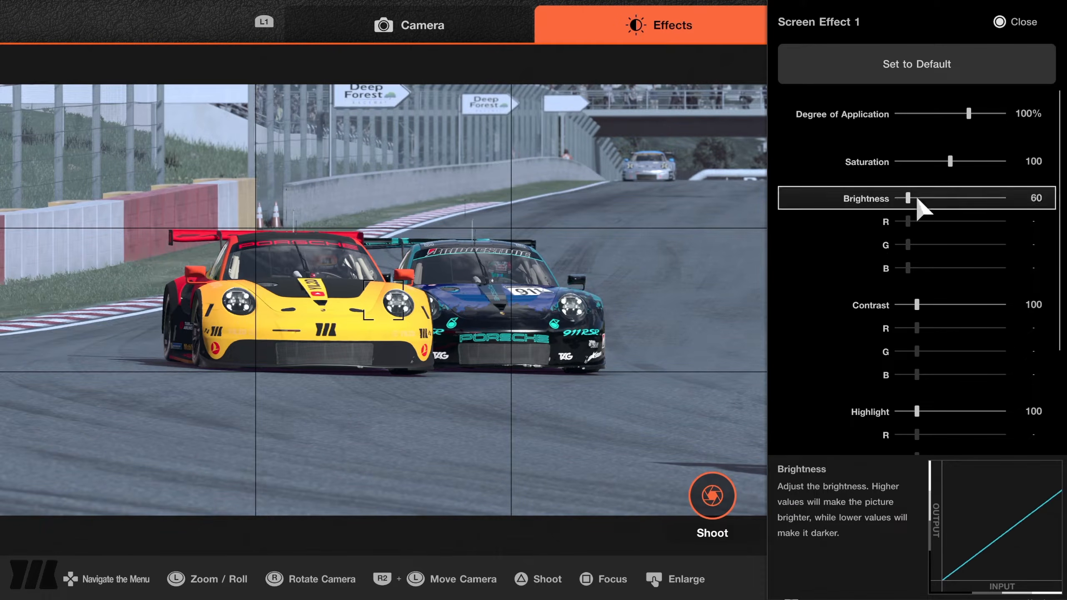
# Reduce both the contrast and the highlight of Screen Effect 1 to 0.
pyautogui.click(917, 274)
pyautogui.press('Left')
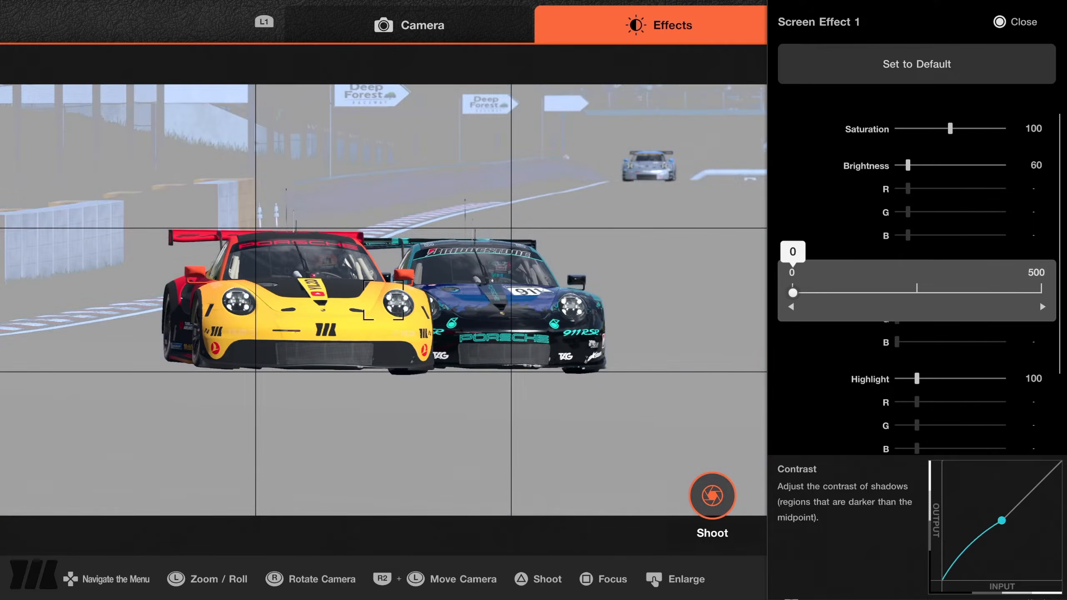
pyautogui.click(918, 273)
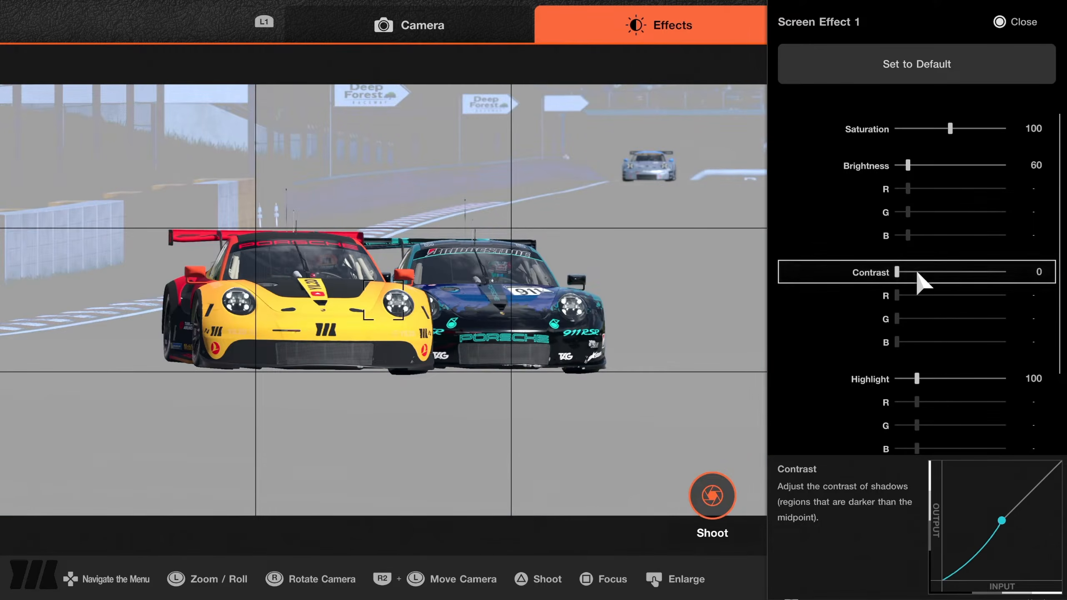
pyautogui.scroll(-4, 919, 278)
pyautogui.click(919, 275)
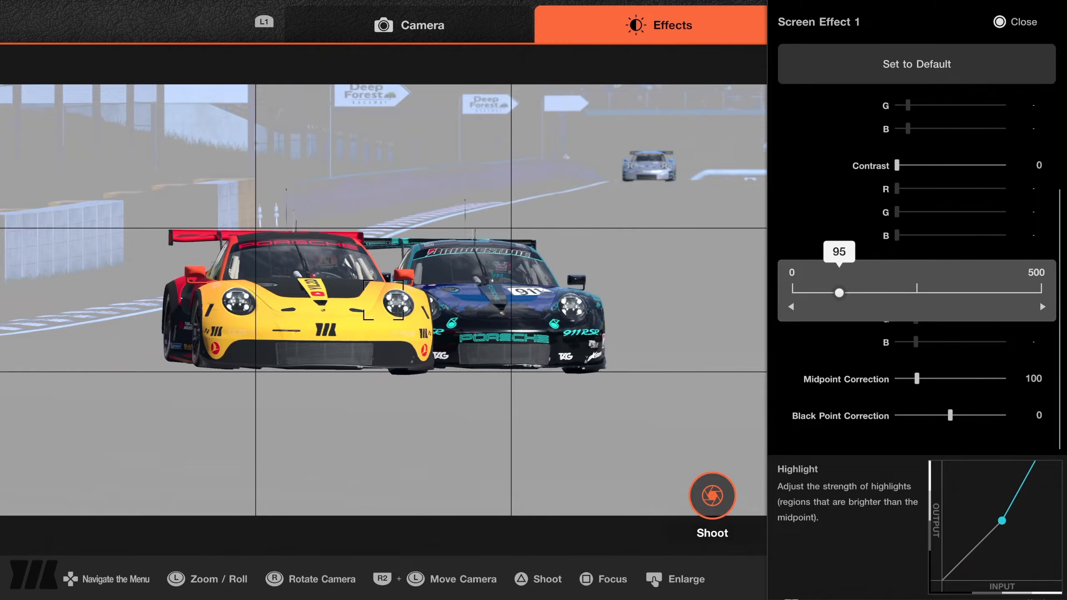
pyautogui.press('Left')
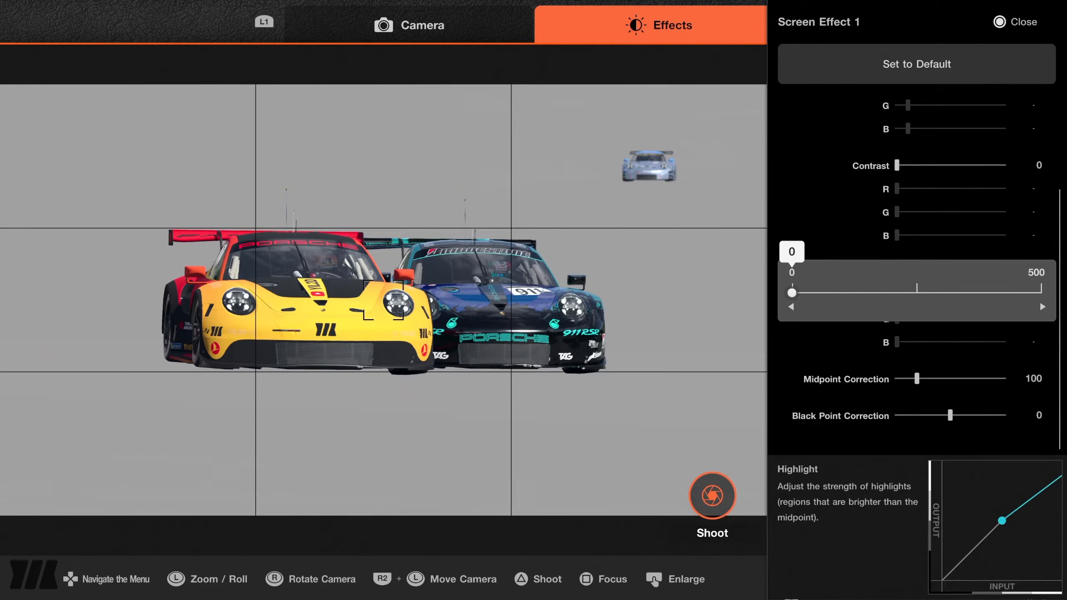
pyautogui.click(918, 273)
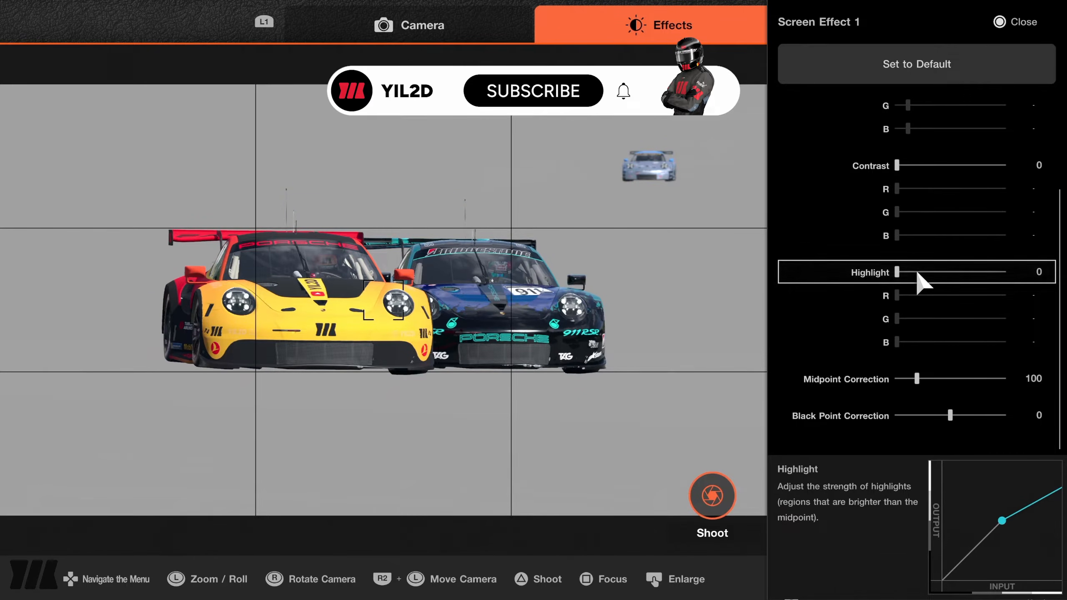
# Close the colour tone correction and shoot the same framing with the plain grey background.
pyautogui.press('Escape')
pyautogui.press('Up')
pyautogui.press('Up')
pyautogui.press('Down')
pyautogui.press('Down')
pyautogui.press('Down')
pyautogui.press('Left')
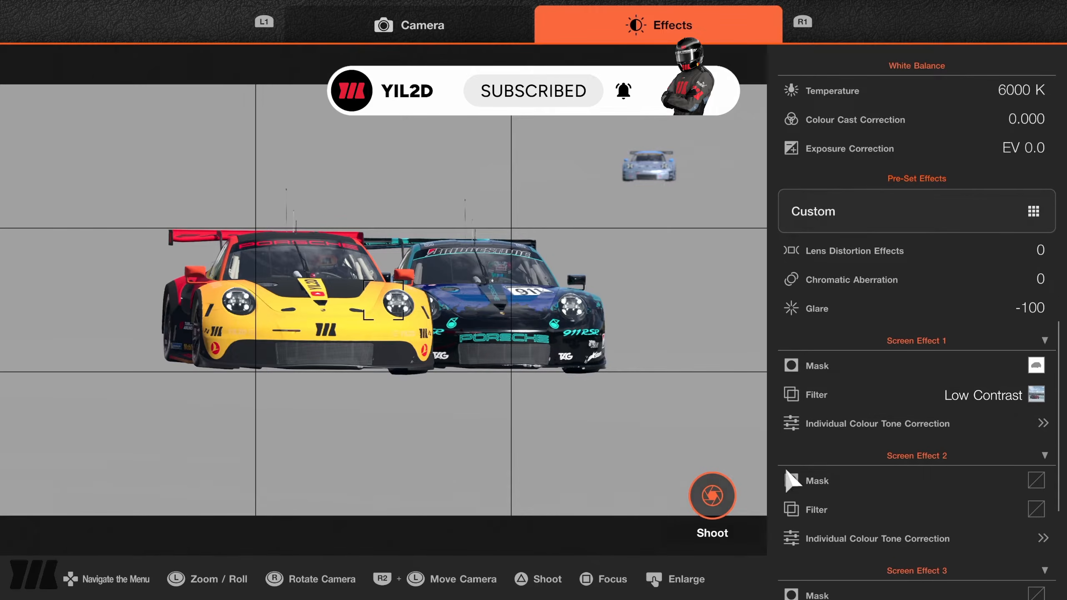
pyautogui.click(714, 499)
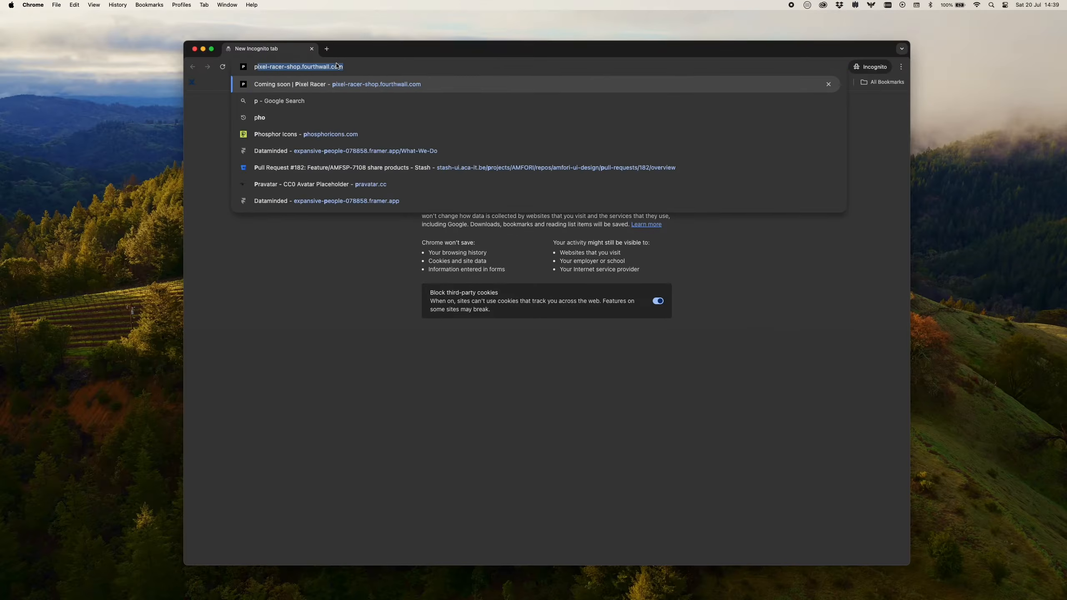
# Search for photopea in Chrome, open the Photopea editor, dismiss its introduction and agree to the privacy choices.
pyautogui.write('hotopea')
pyautogui.press('Return')
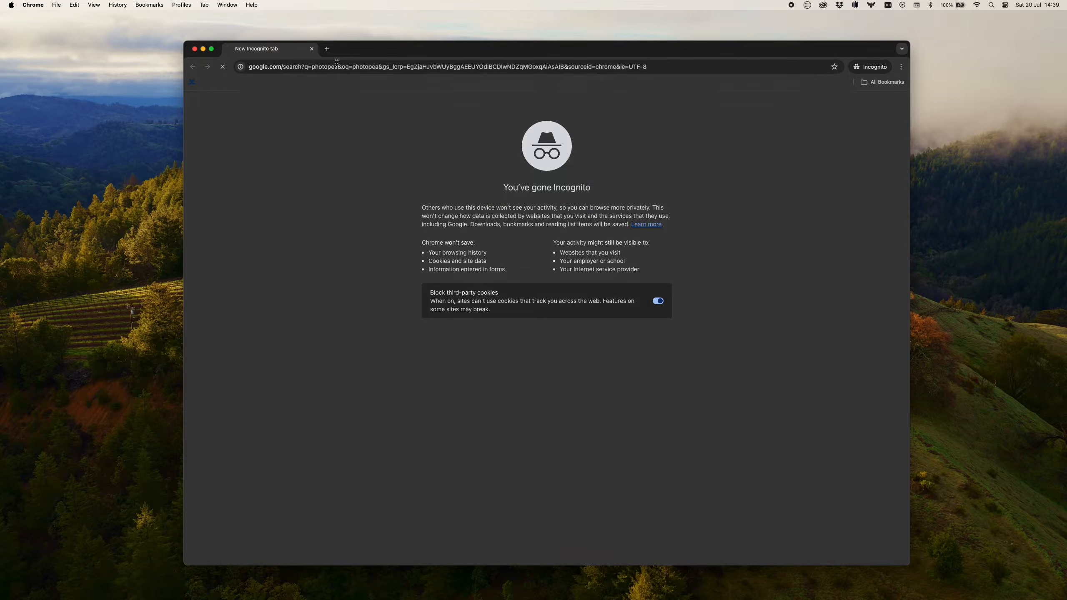
pyautogui.click(570, 441)
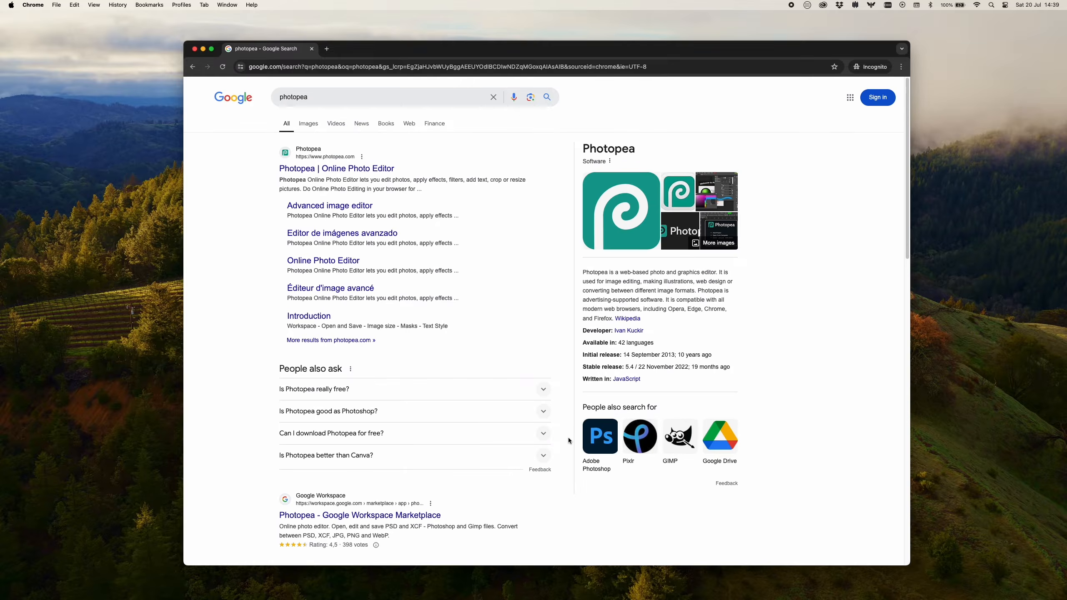
pyautogui.click(357, 170)
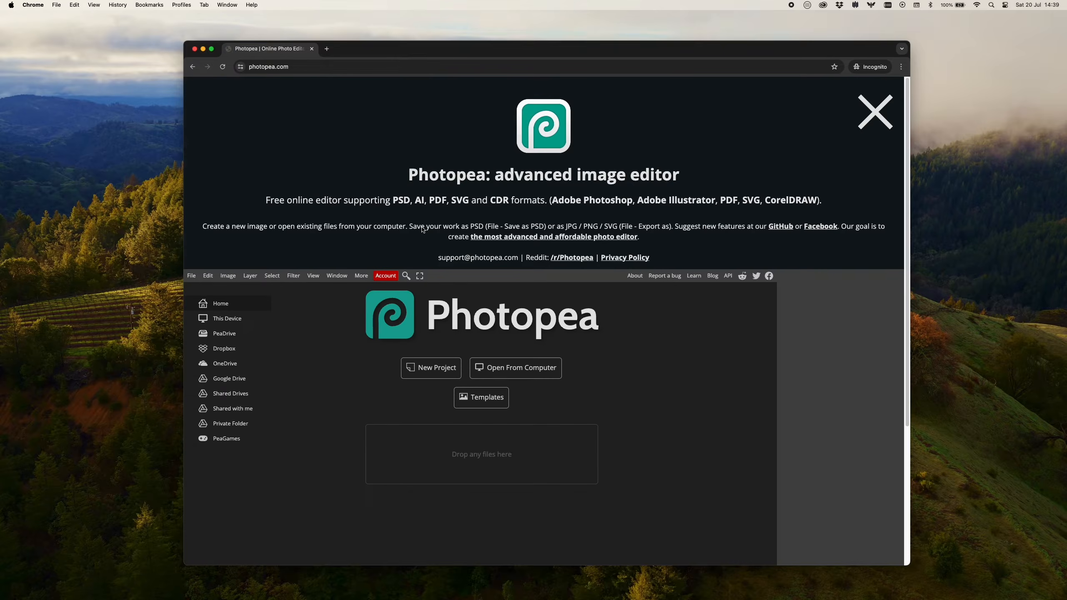
pyautogui.click(868, 107)
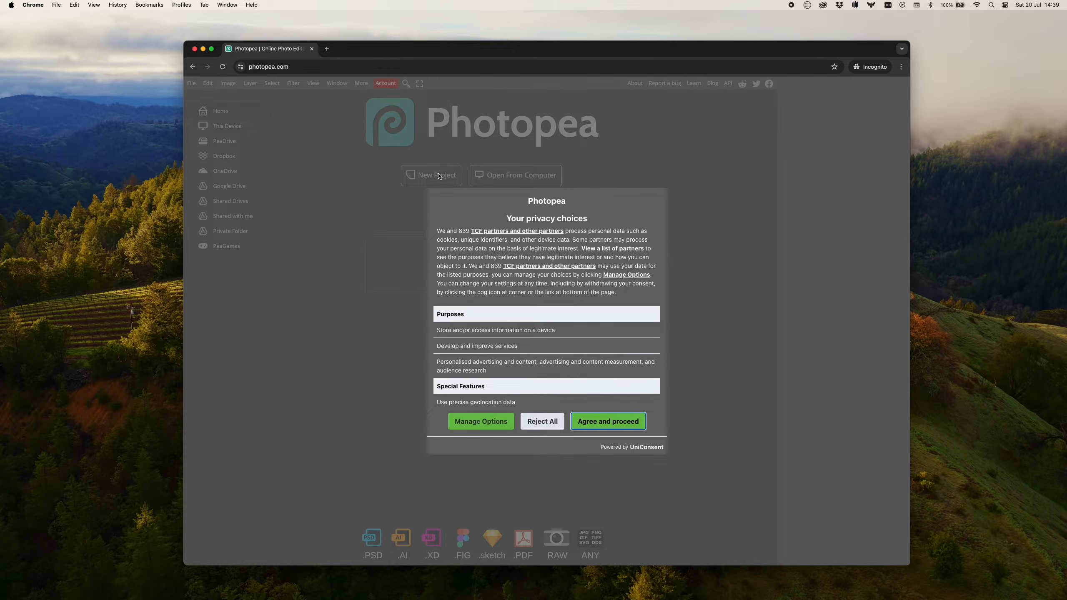
pyautogui.click(596, 421)
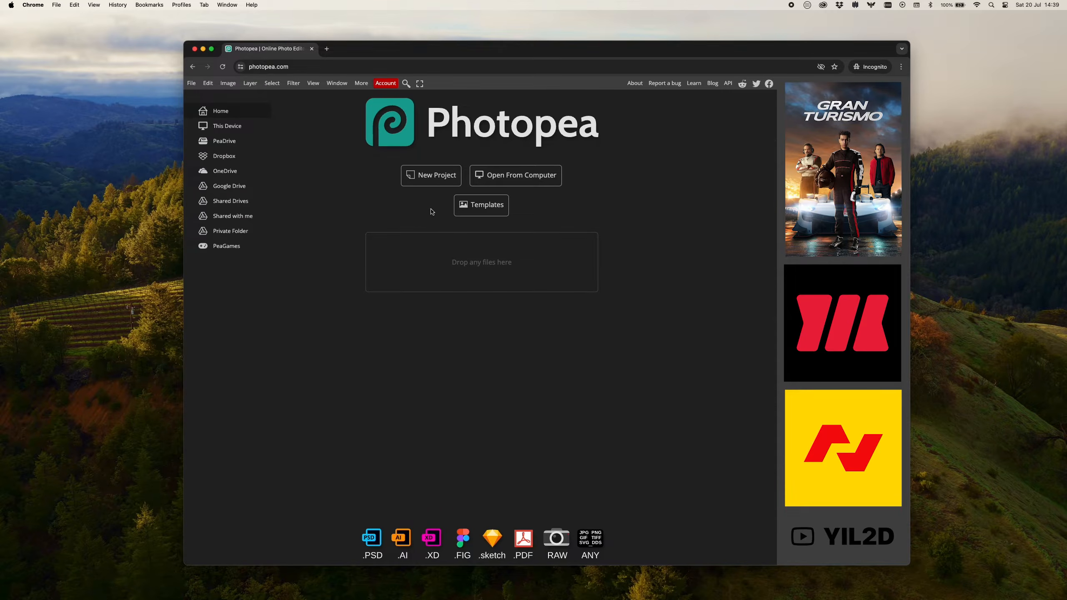
# Create a new project with a width of 1920 and a height of 1080 pixels.
pyautogui.click(425, 180)
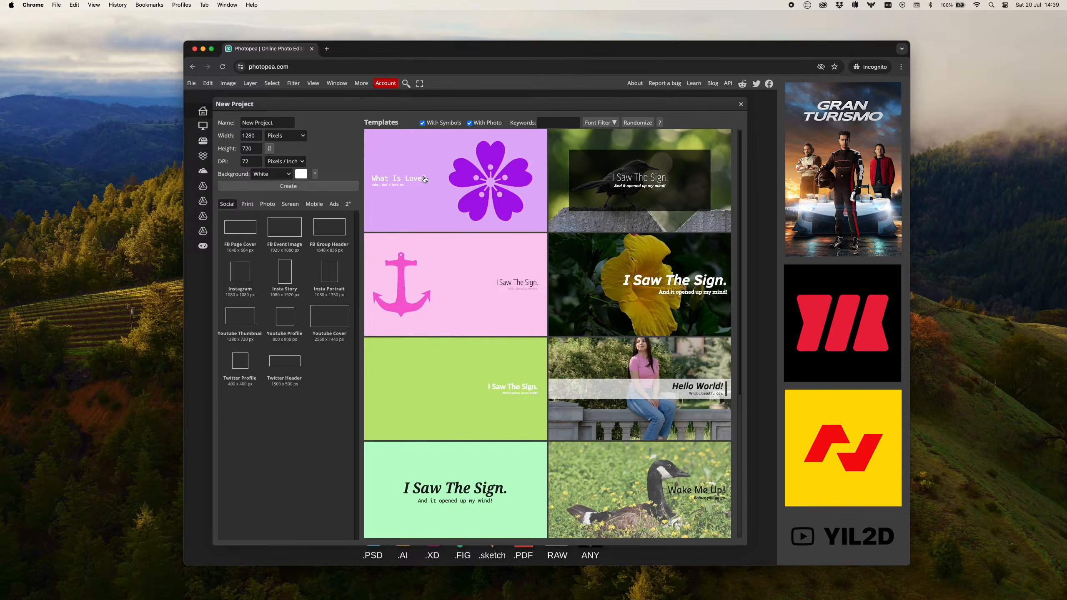
pyautogui.click(251, 135)
pyautogui.press('super+a')
pyautogui.write('19')
pyautogui.press('Tab')
pyautogui.write('1080')
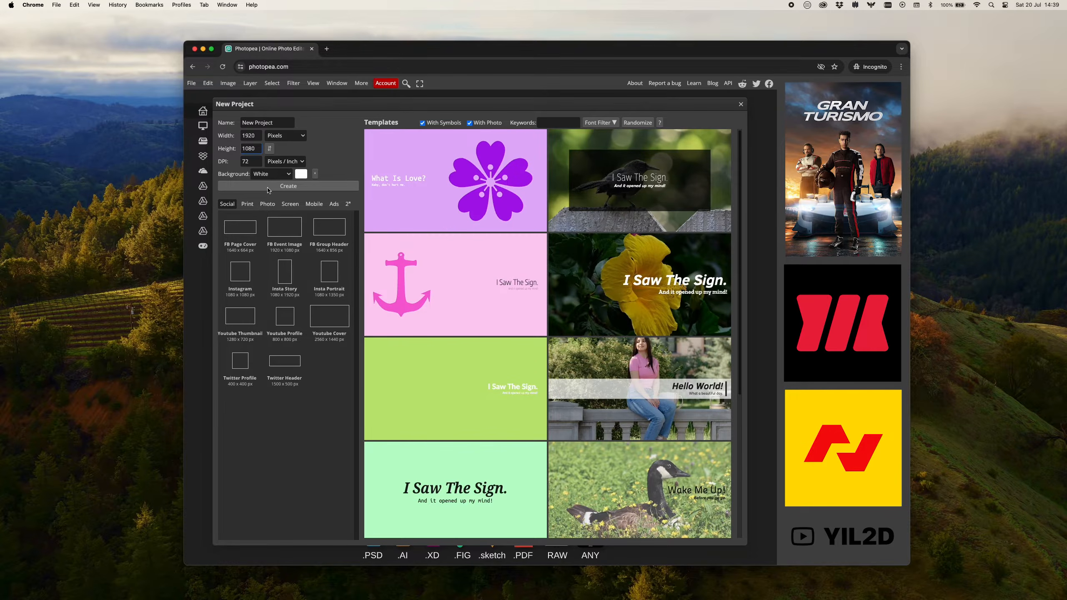
pyautogui.click(268, 190)
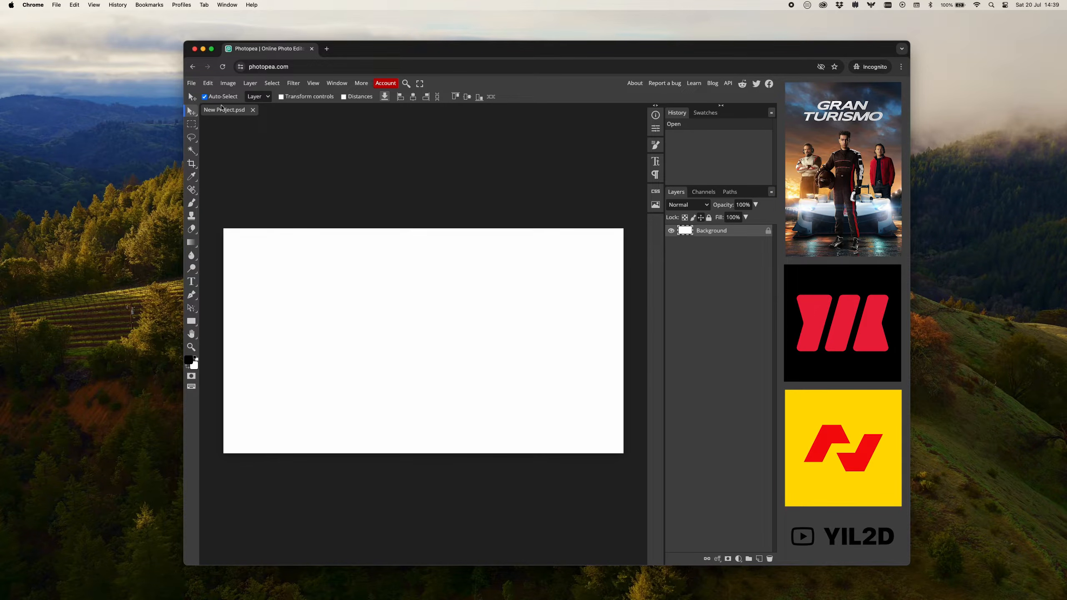
# Place the normal race photo IMG_3900.JPG from the Downloads folder into the project.
pyautogui.click(191, 83)
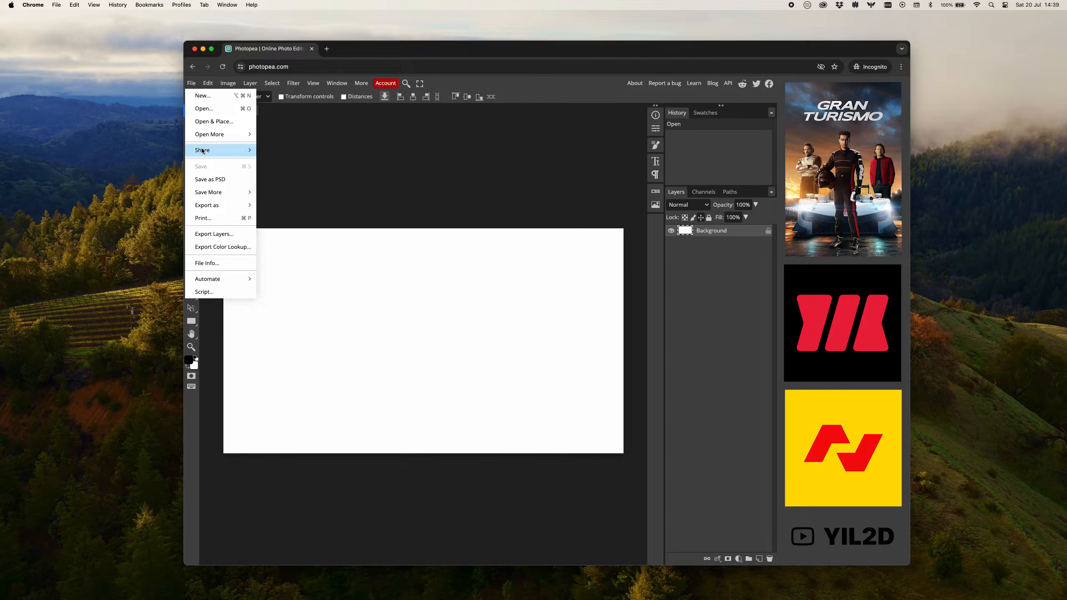
pyautogui.click(221, 121)
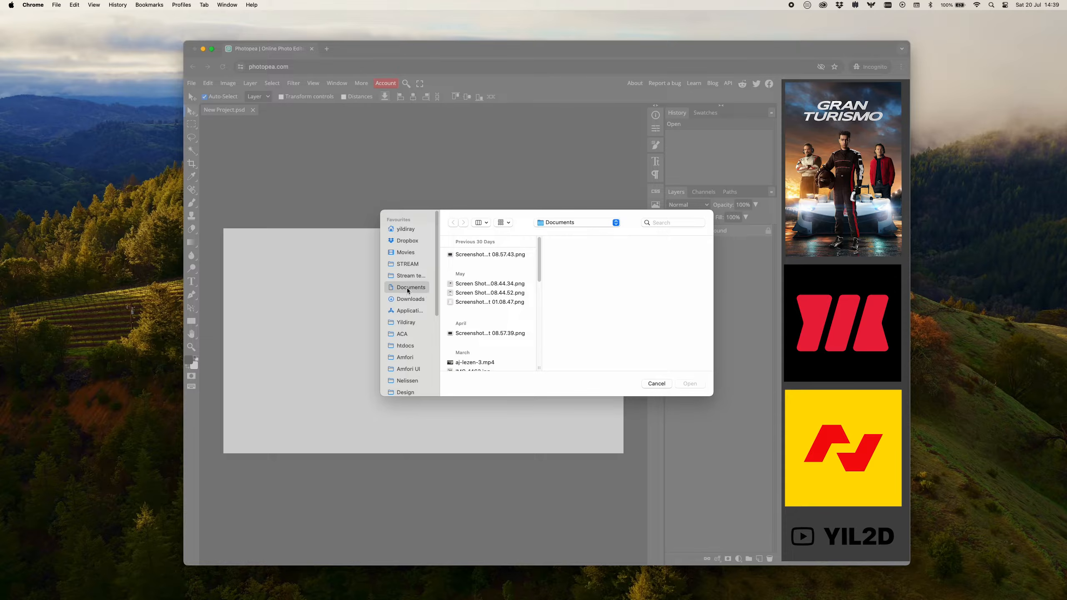
pyautogui.click(408, 299)
pyautogui.click(487, 278)
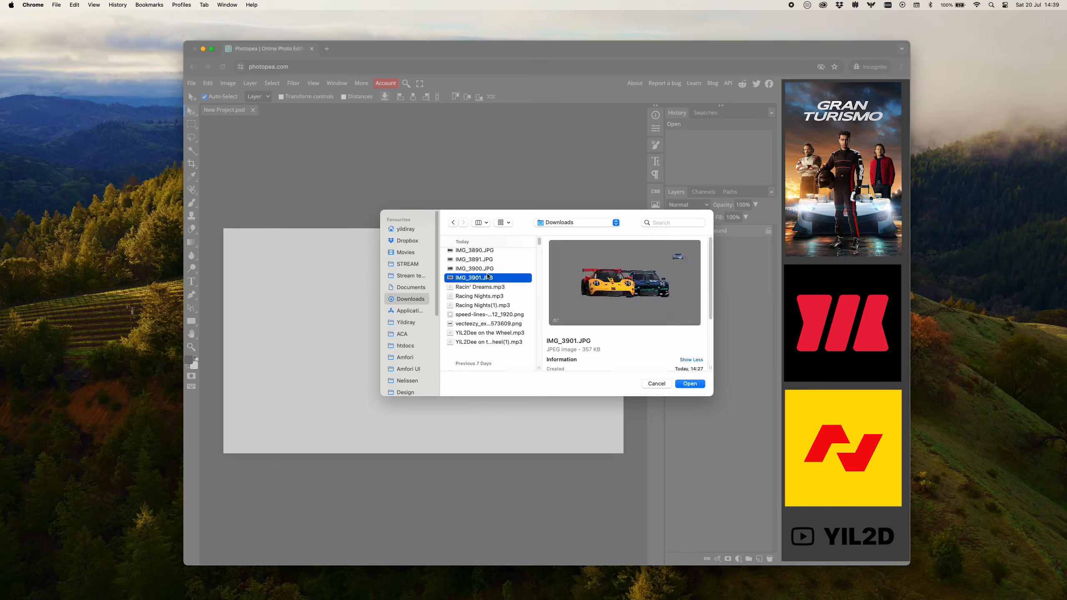
pyautogui.doubleClick(487, 274)
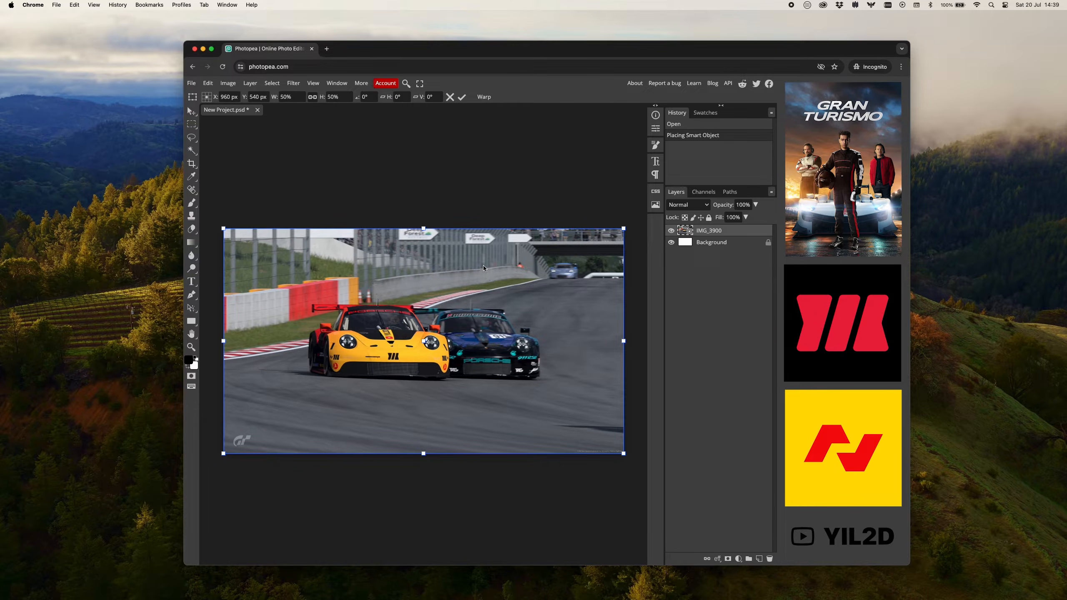
# Place the grey-background photo IMG_3901.JPG over the normal one and toggle its visibility to compare the two.
pyautogui.click(191, 83)
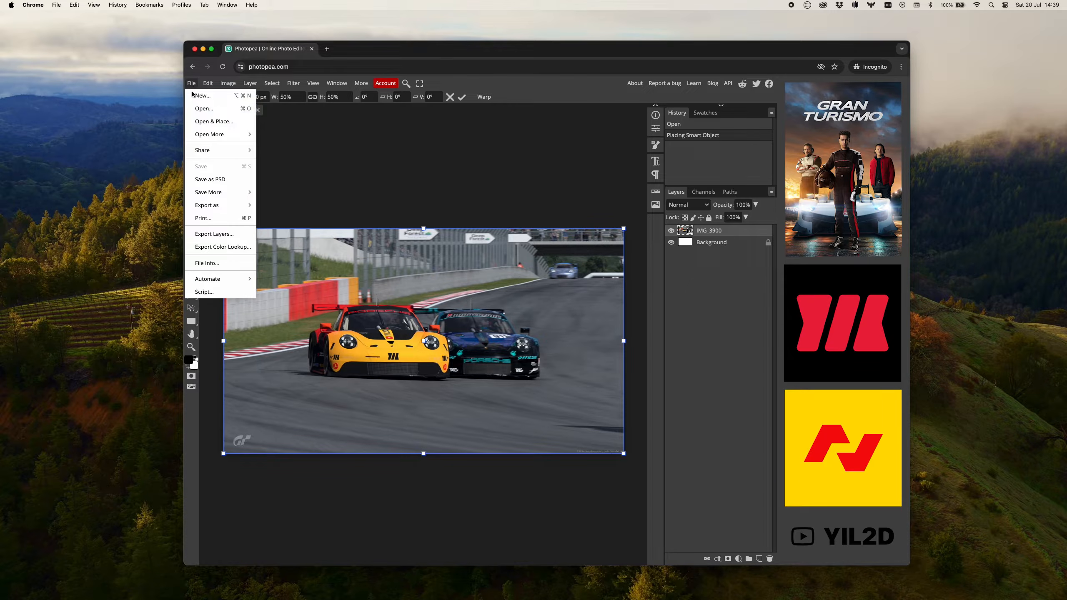
pyautogui.click(215, 121)
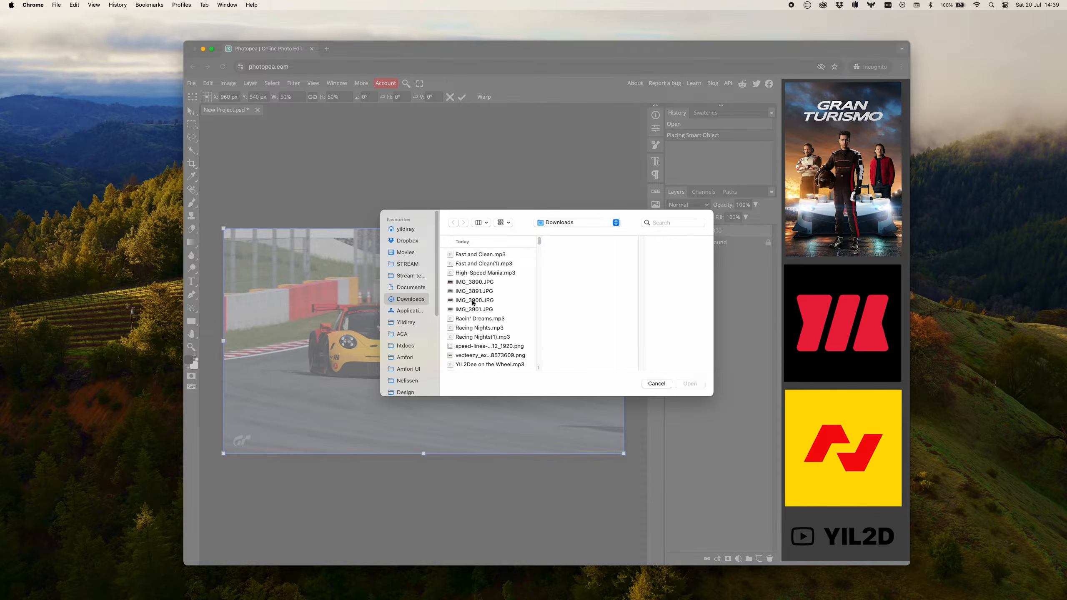
pyautogui.doubleClick(475, 306)
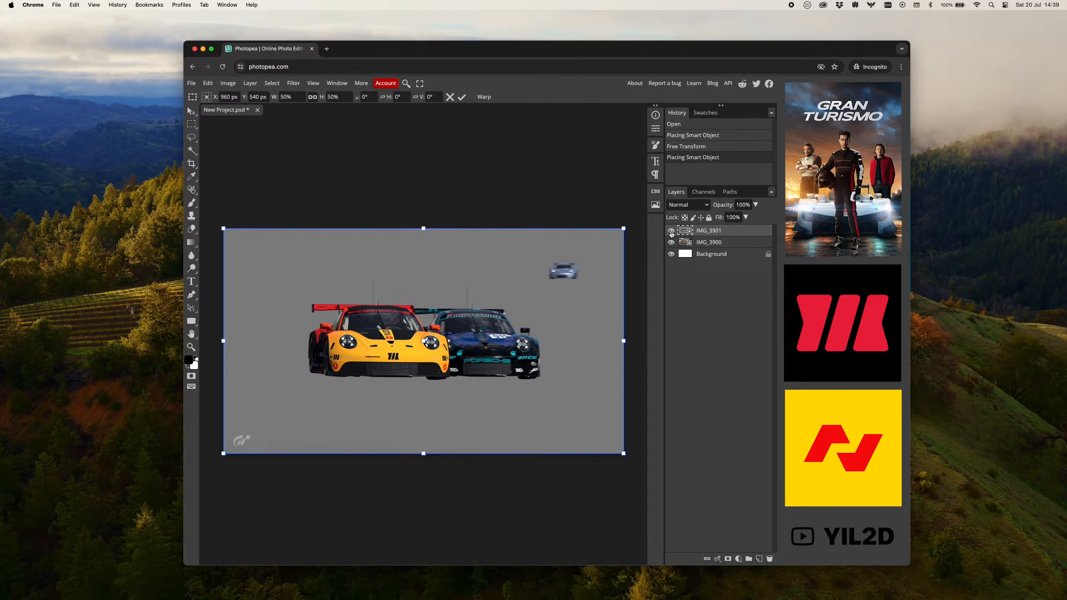
pyautogui.click(671, 231)
pyautogui.click(672, 231)
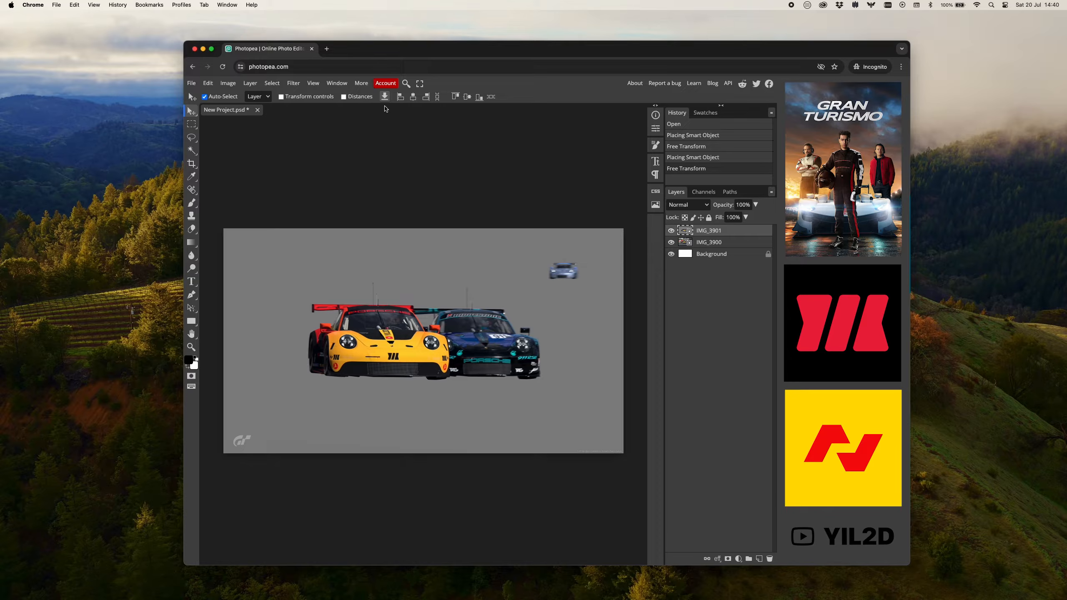
# Select the cars on the IMG_3901 layer with automatic subject selection, running it twice to refine the selection.
pyautogui.click(277, 85)
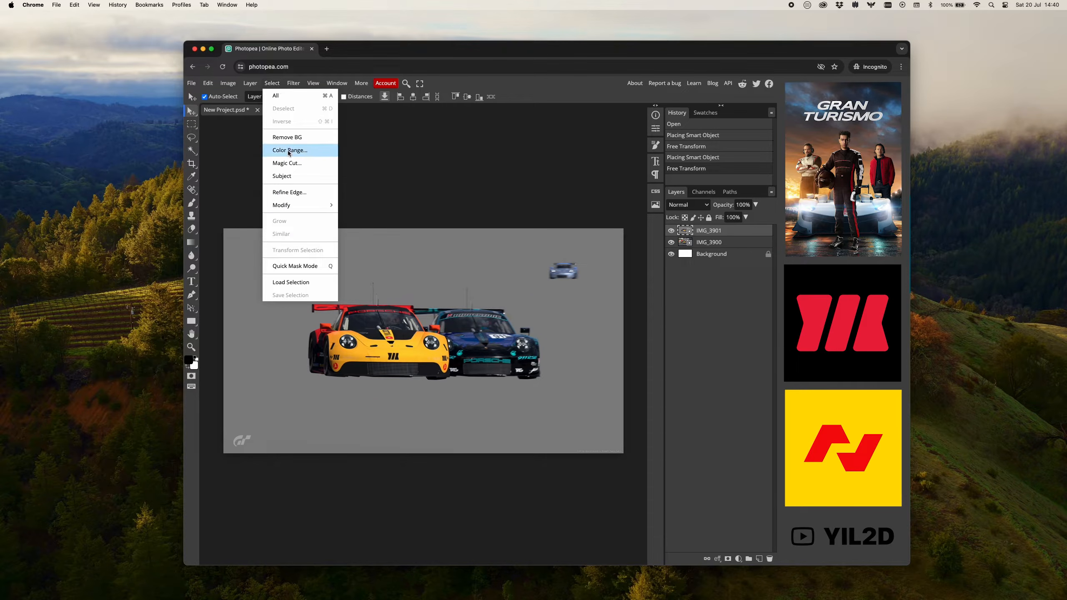
pyautogui.click(286, 176)
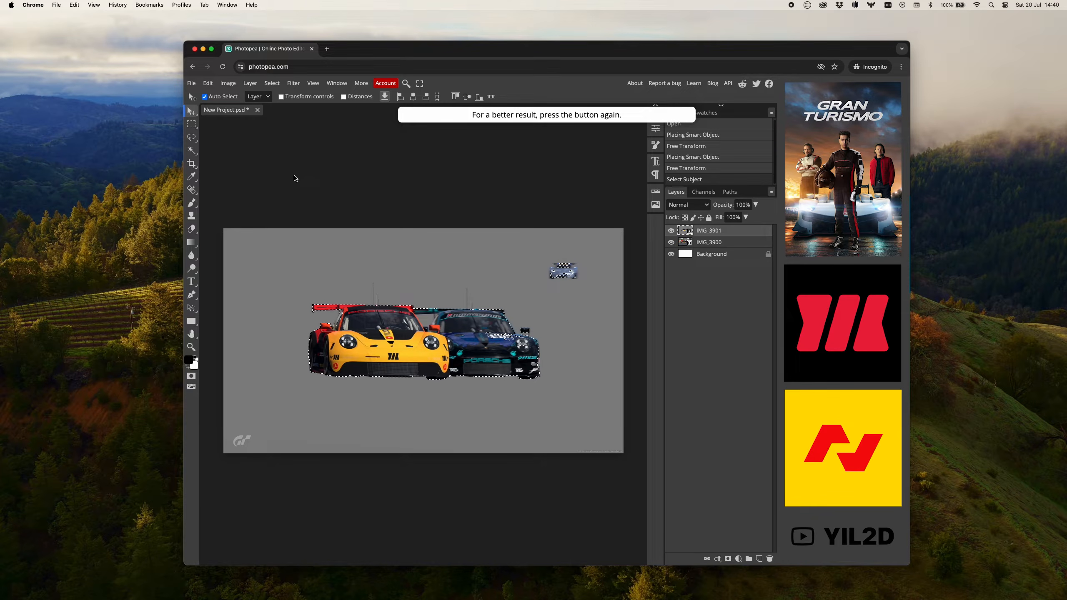
pyautogui.click(271, 83)
pyautogui.click(292, 175)
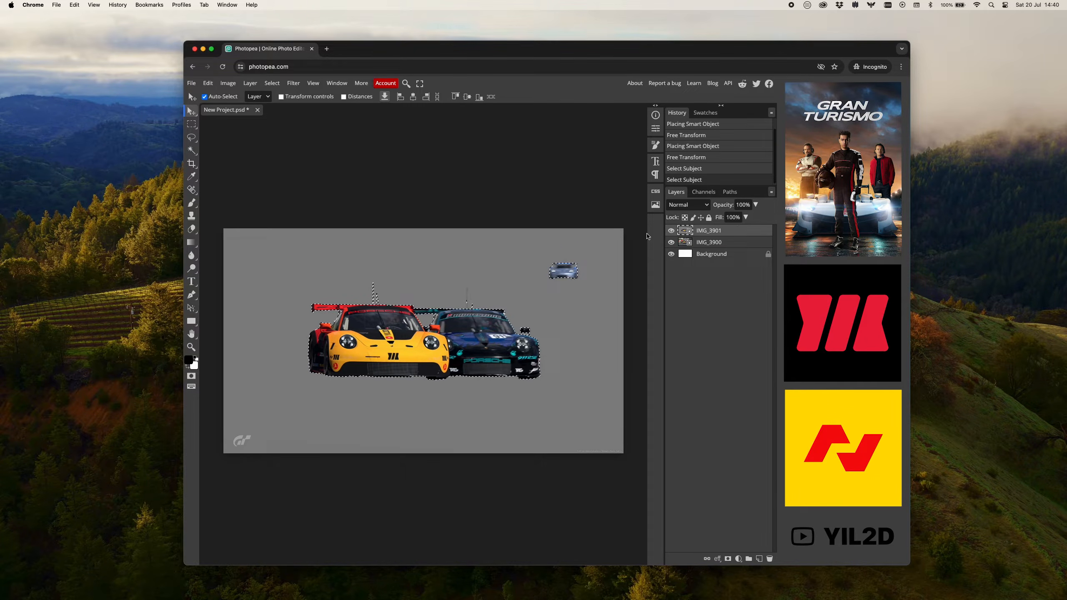
# Copy the selected cars, paste them as a new layer and hide the IMG_3901 layer.
pyautogui.click(208, 83)
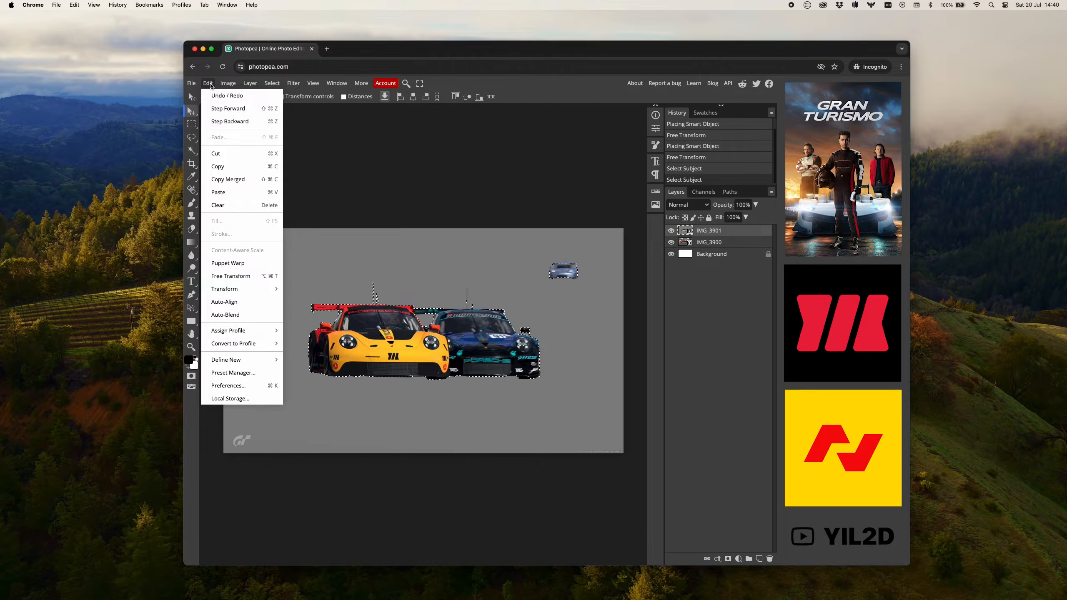
pyautogui.click(229, 168)
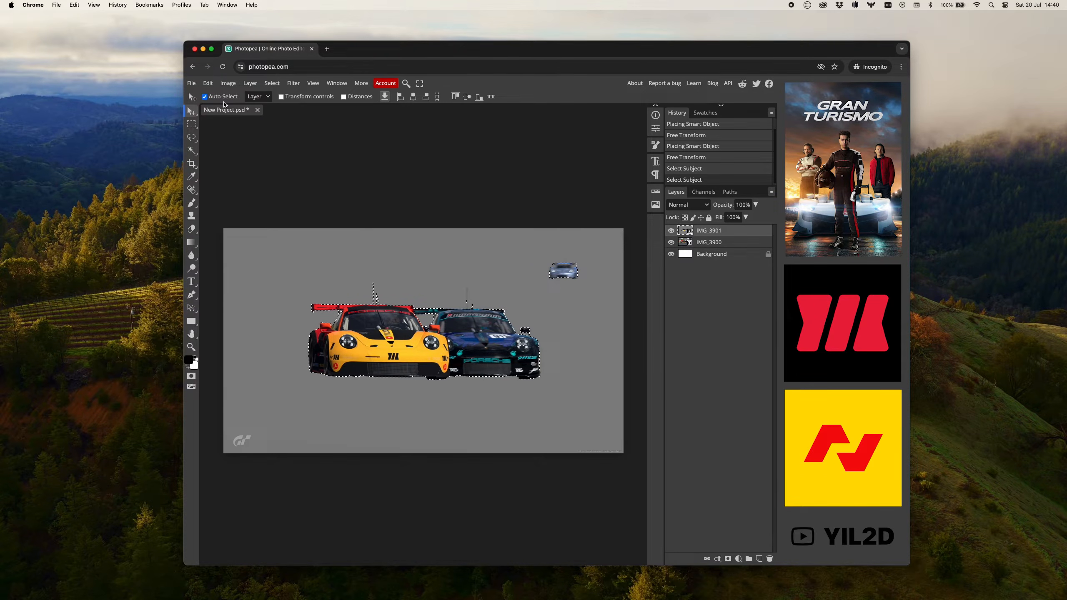
pyautogui.click(211, 84)
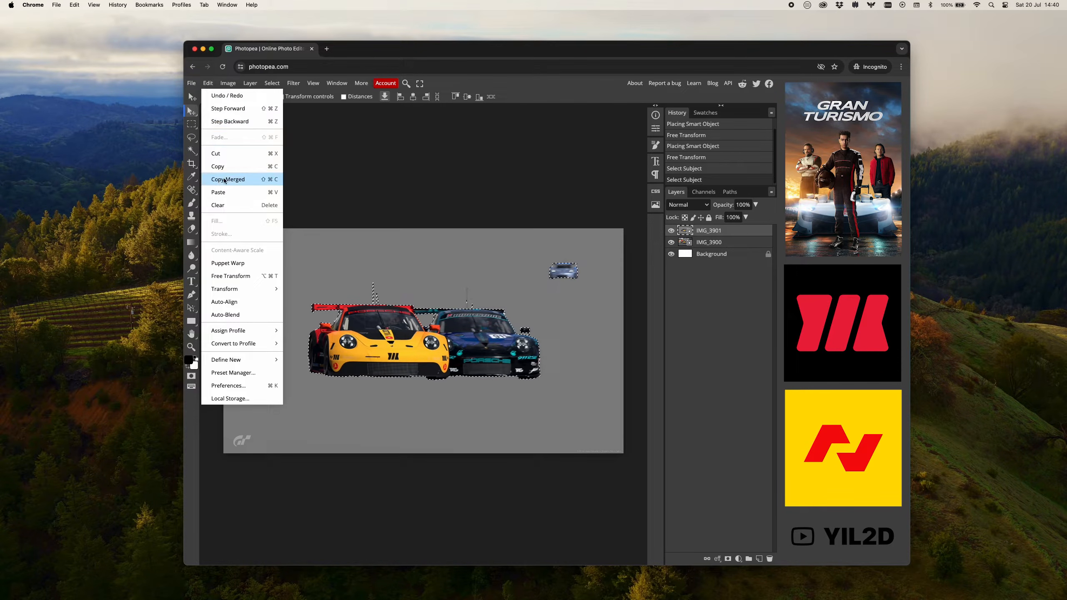
pyautogui.click(223, 180)
pyautogui.press('super+v')
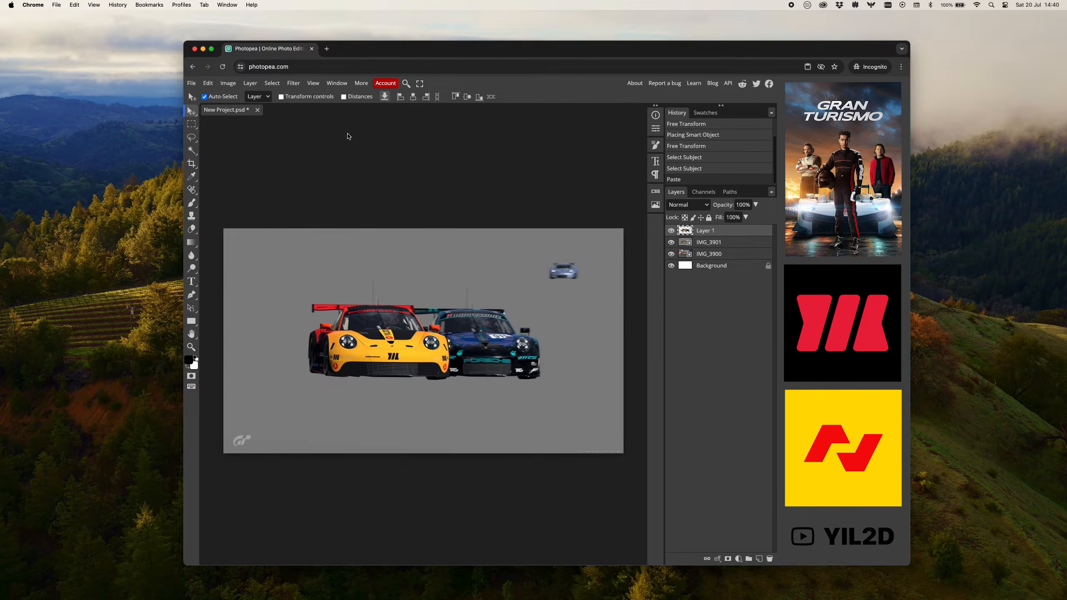
pyautogui.click(672, 242)
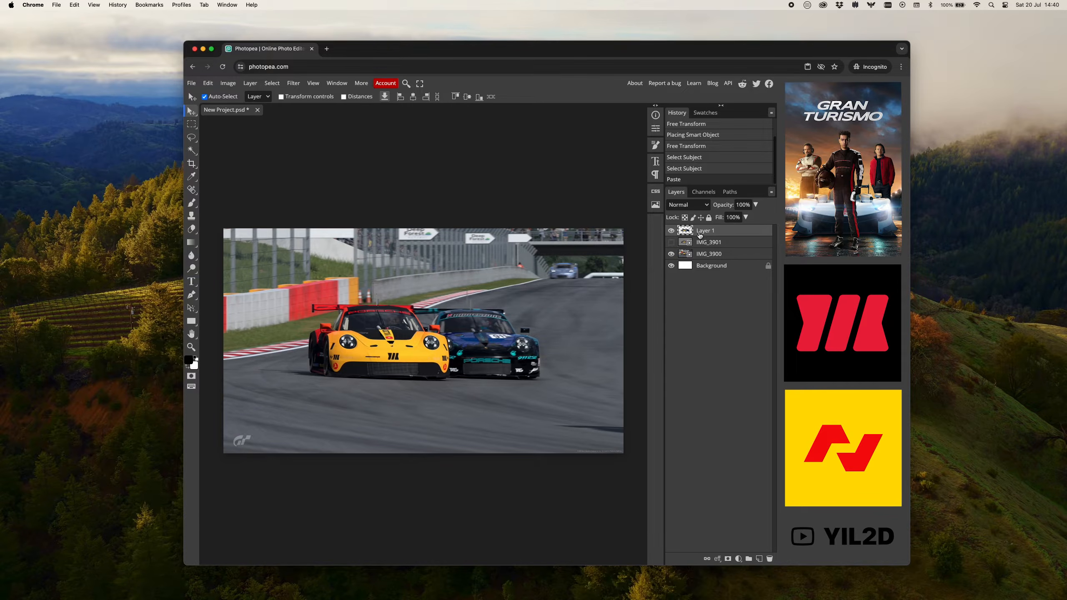
# Erase the distant background car from Layer 1 using a rectangular selection with IMG_3900 hidden, and restore both layers' visibility.
pyautogui.click(195, 127)
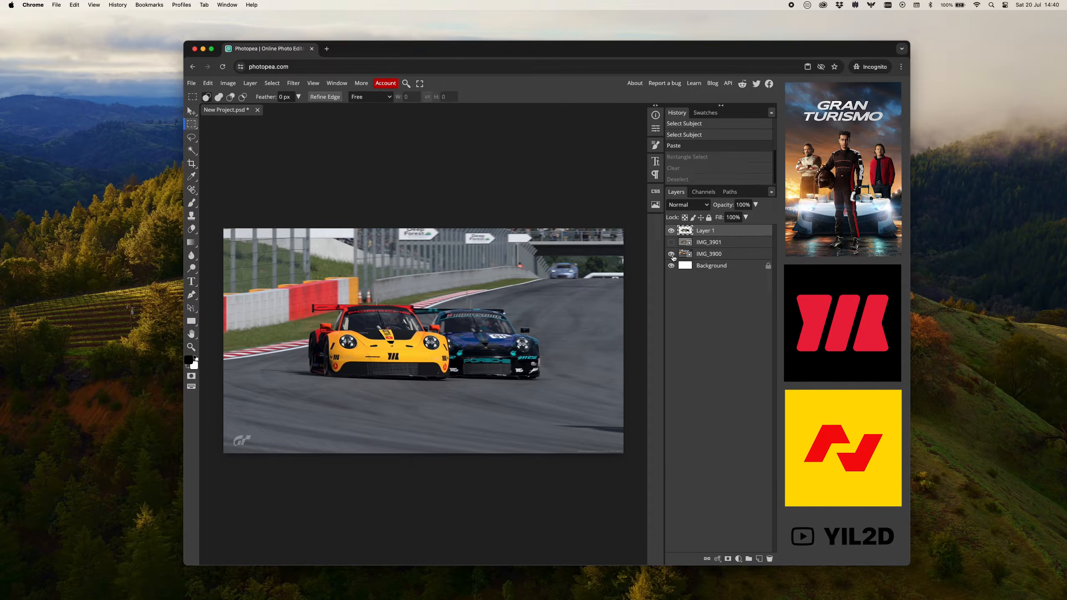
pyautogui.click(672, 255)
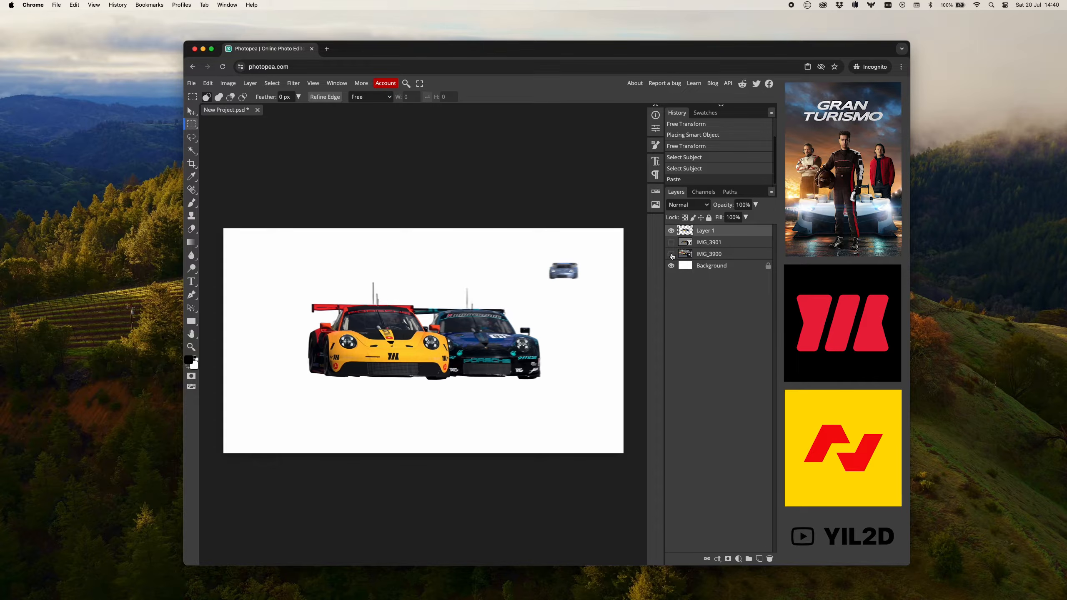
pyautogui.moveTo(533, 248); pyautogui.dragTo(598, 293)
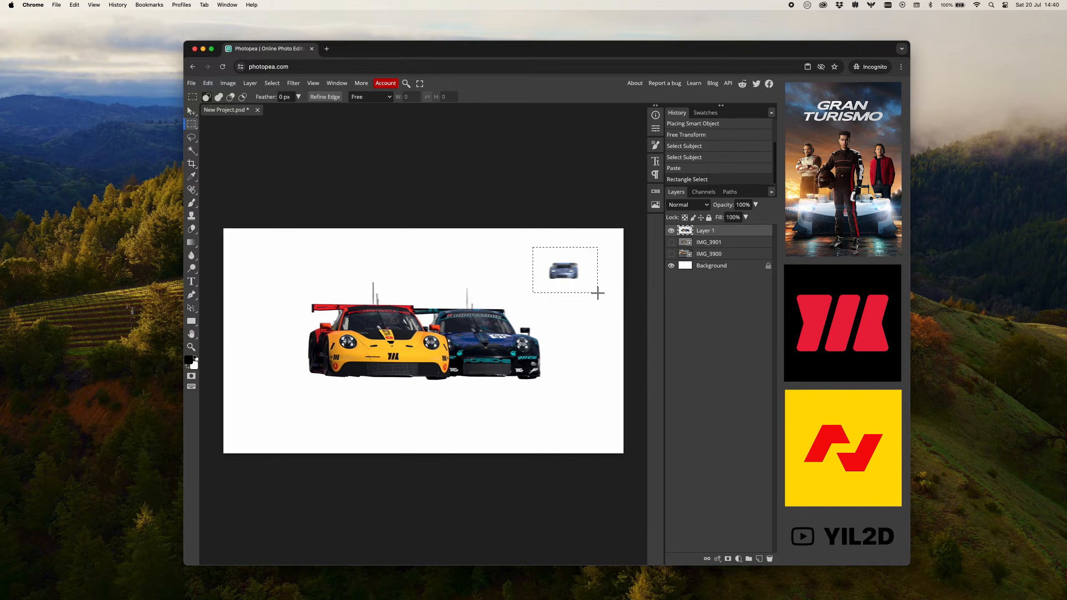
pyautogui.press('BackSpace')
pyautogui.press('super+d')
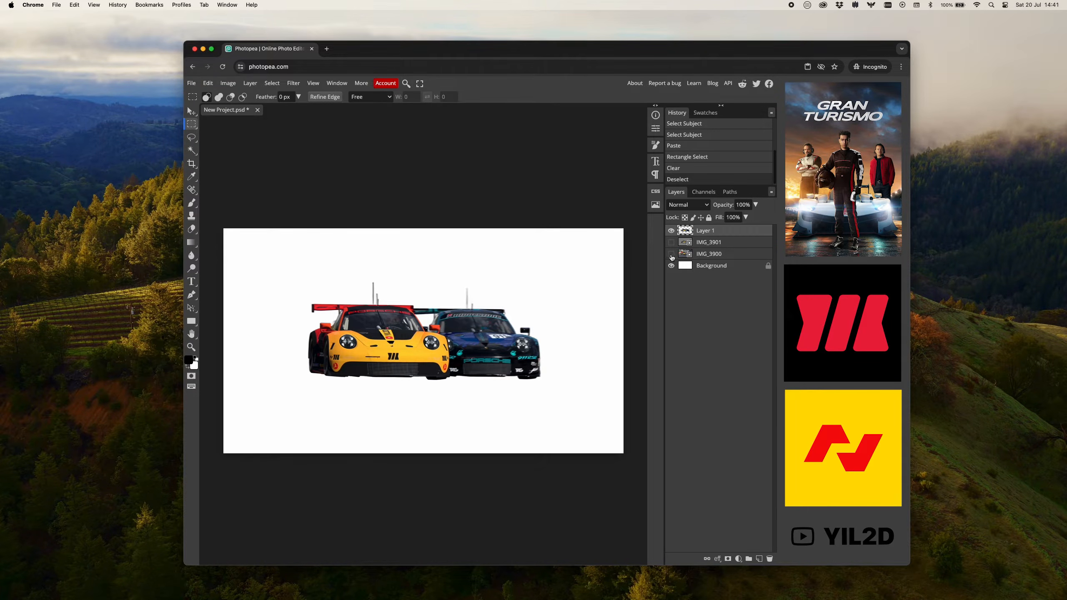
pyautogui.click(672, 255)
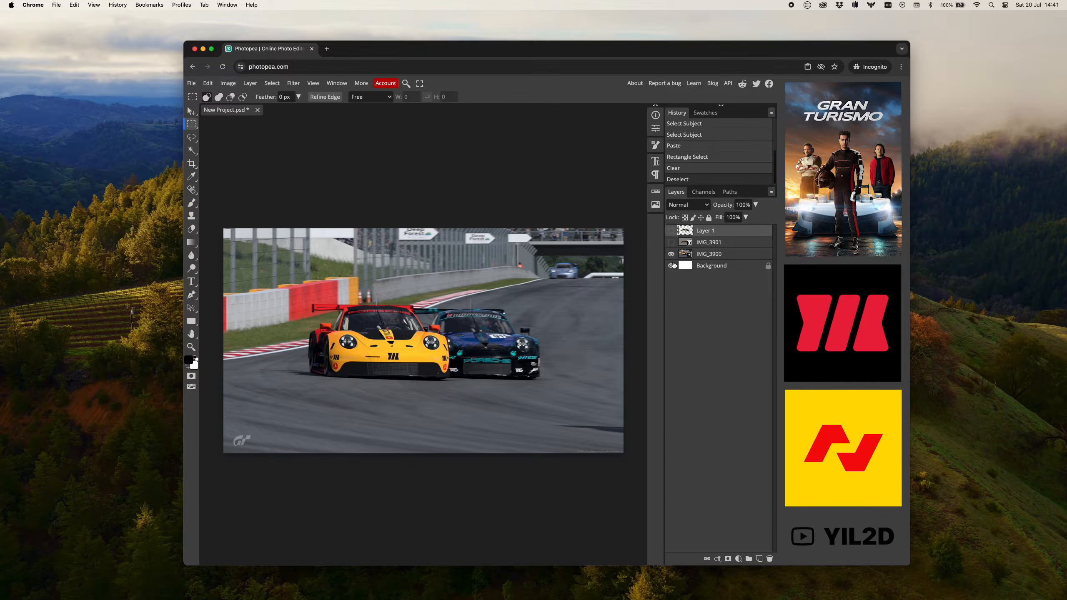
pyautogui.click(672, 231)
# Set the Type tool to the Figtree font in Black style with a size of 240 px.
pyautogui.click(192, 282)
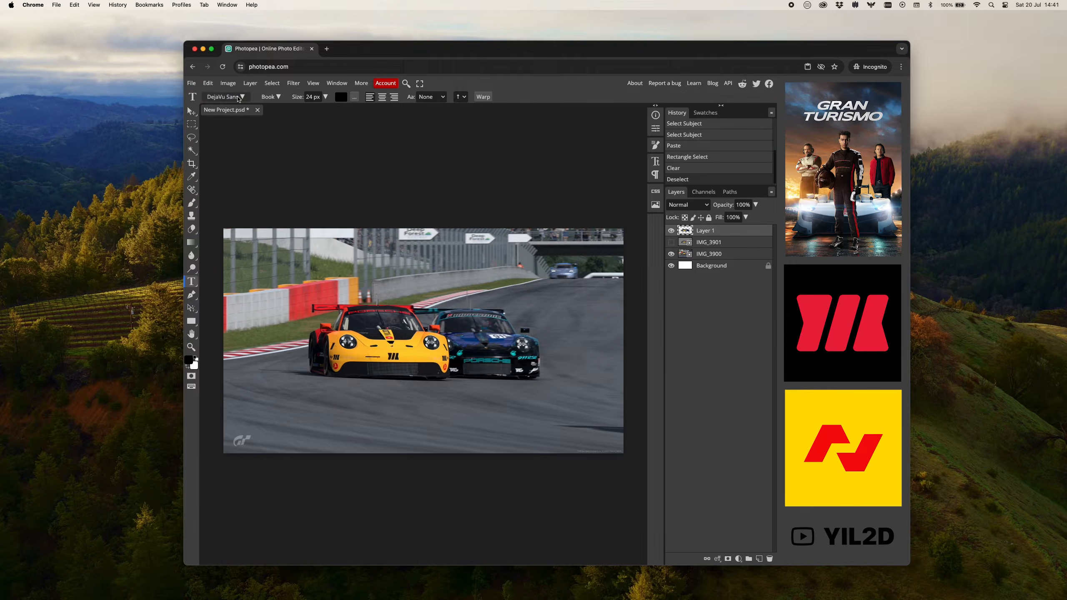
pyautogui.click(238, 97)
pyautogui.click(234, 130)
pyautogui.write('figt')
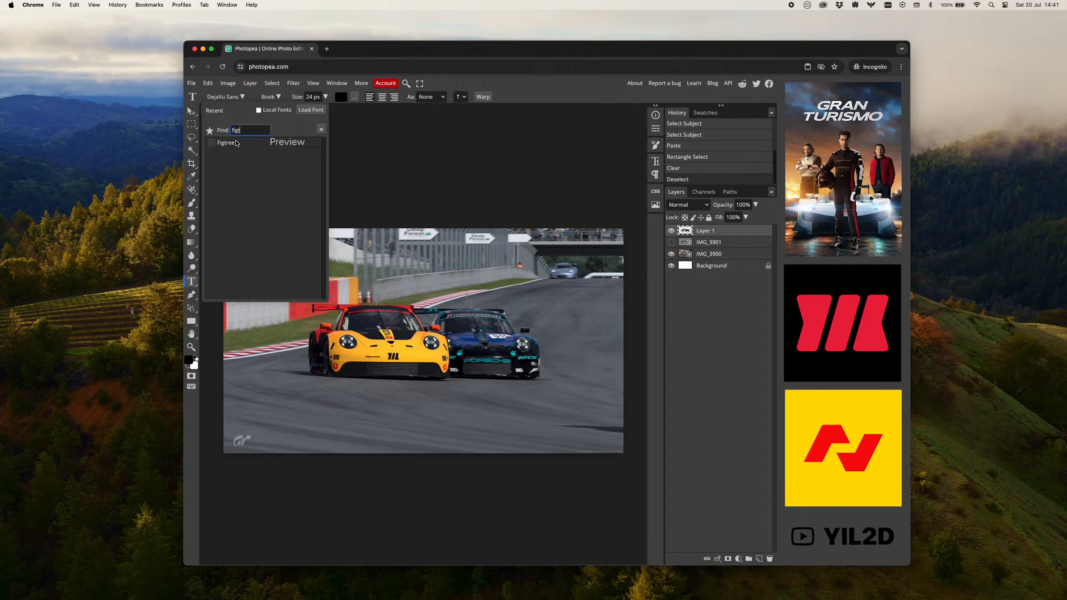
pyautogui.click(236, 144)
pyautogui.click(273, 97)
pyautogui.click(285, 245)
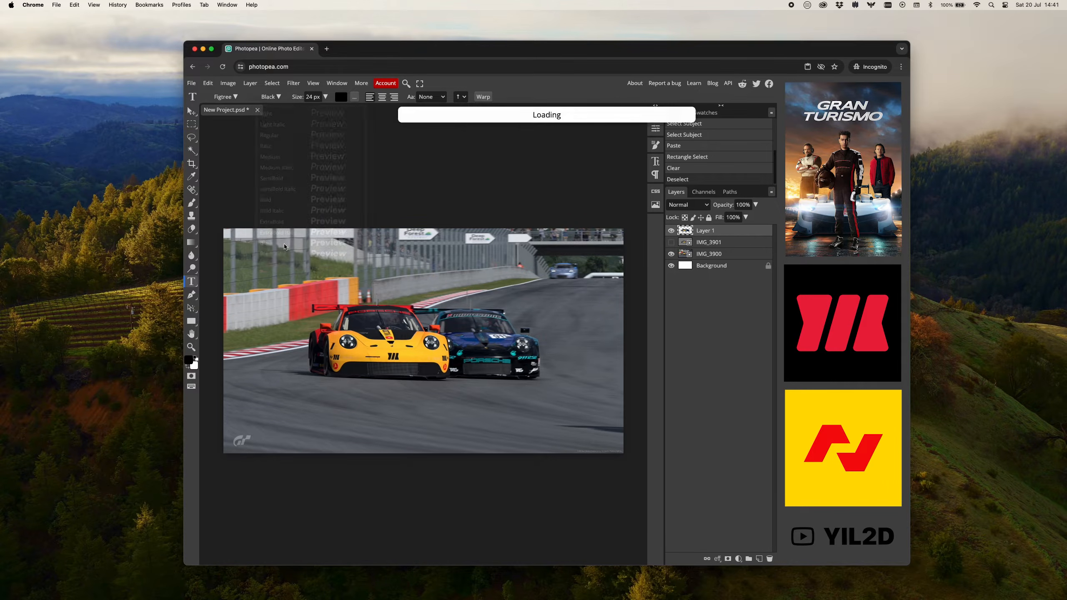
pyautogui.click(315, 97)
pyautogui.press('super+a')
pyautogui.write('240')
pyautogui.press('Tab')
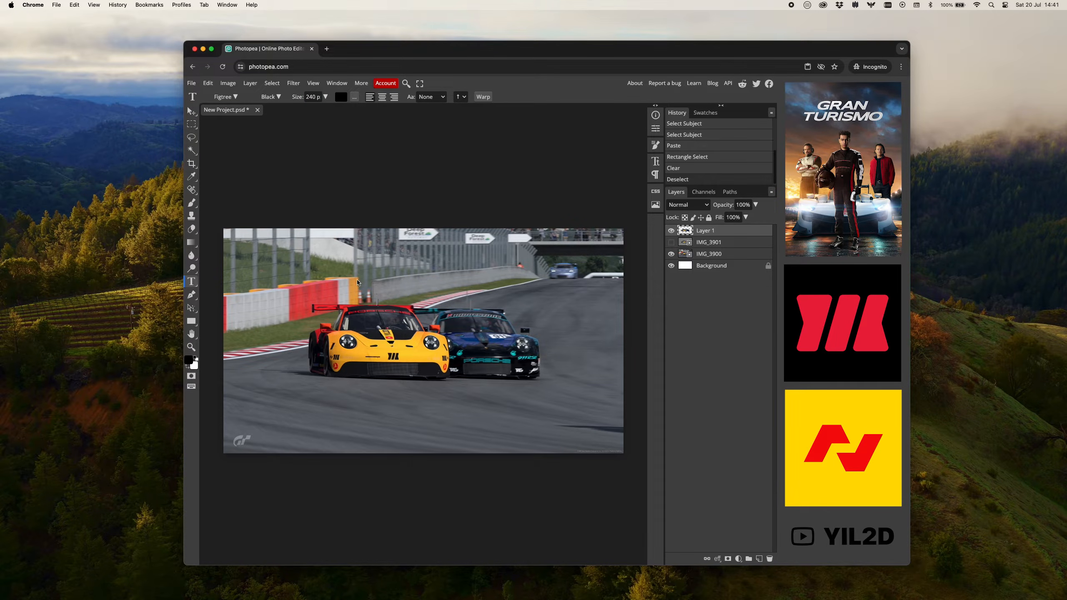
# Add the text IMPOSSIBLE on the image and move it to sit roughly centred just above the cars.
pyautogui.click(359, 274)
pyautogui.write('T')
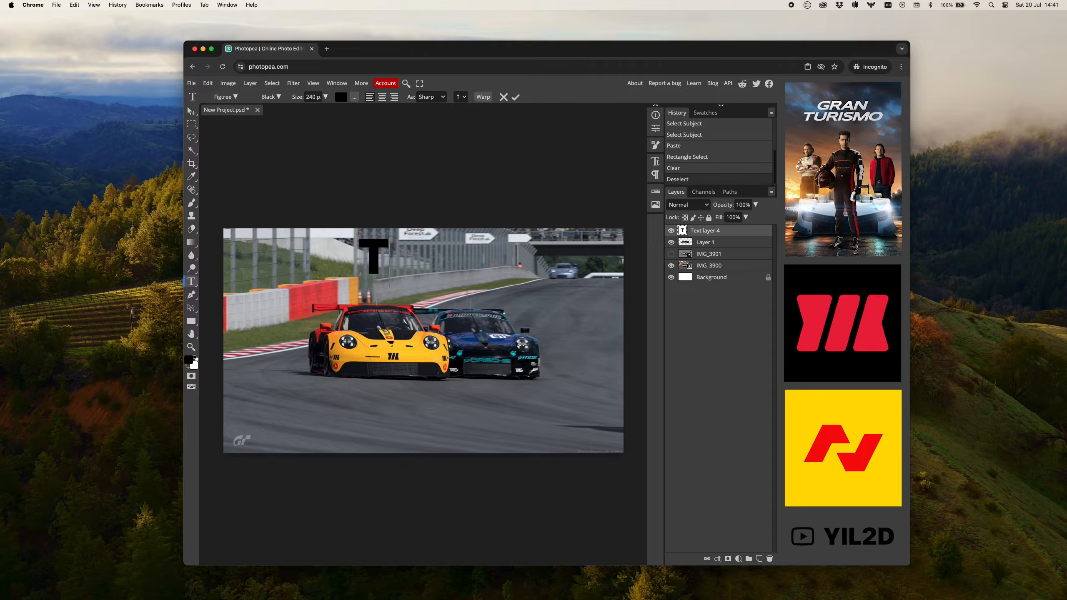
pyautogui.write('EST')
pyautogui.press('super+a')
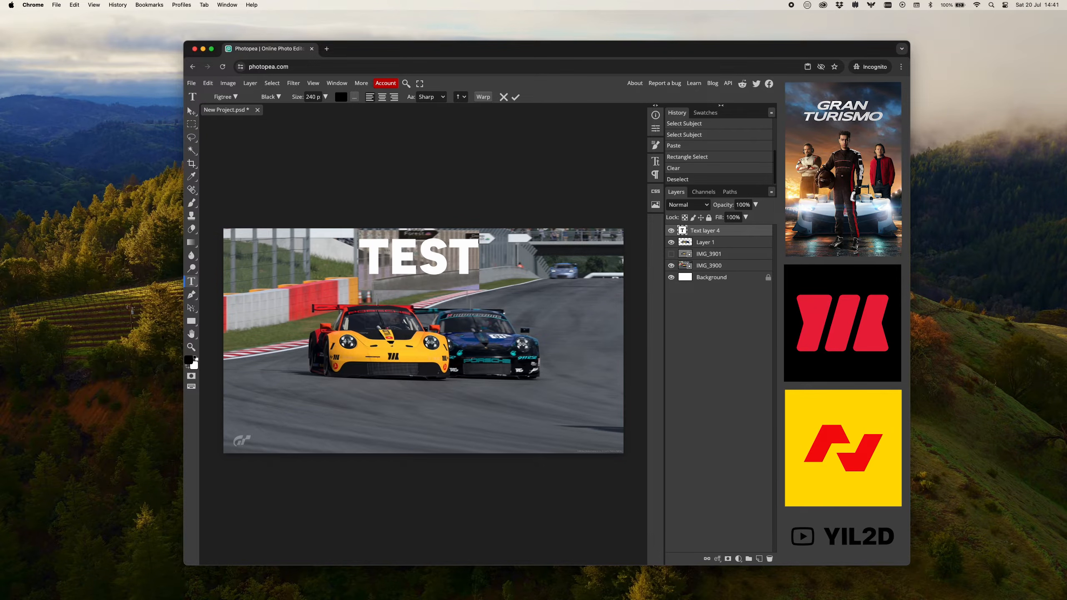
pyautogui.write('IMPOS')
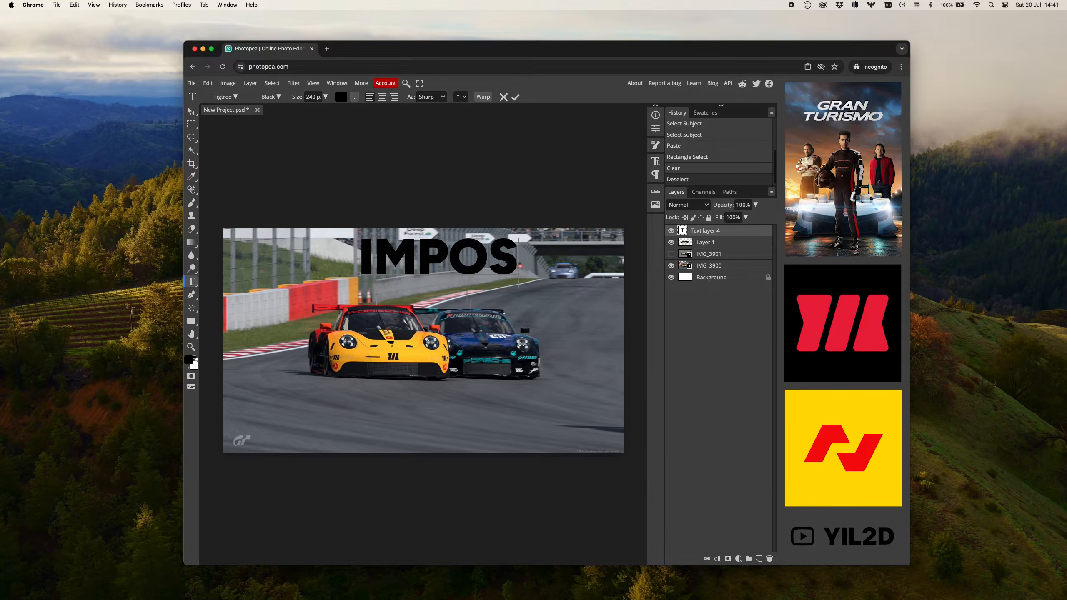
pyautogui.write('SIBLE')
pyautogui.click(192, 111)
pyautogui.moveTo(477, 258); pyautogui.dragTo(393, 274)
# Set the IMPOSSIBLE text size to 300 px and shift it so the whole word fits within the image width.
pyautogui.press('t')
pyautogui.click(655, 161)
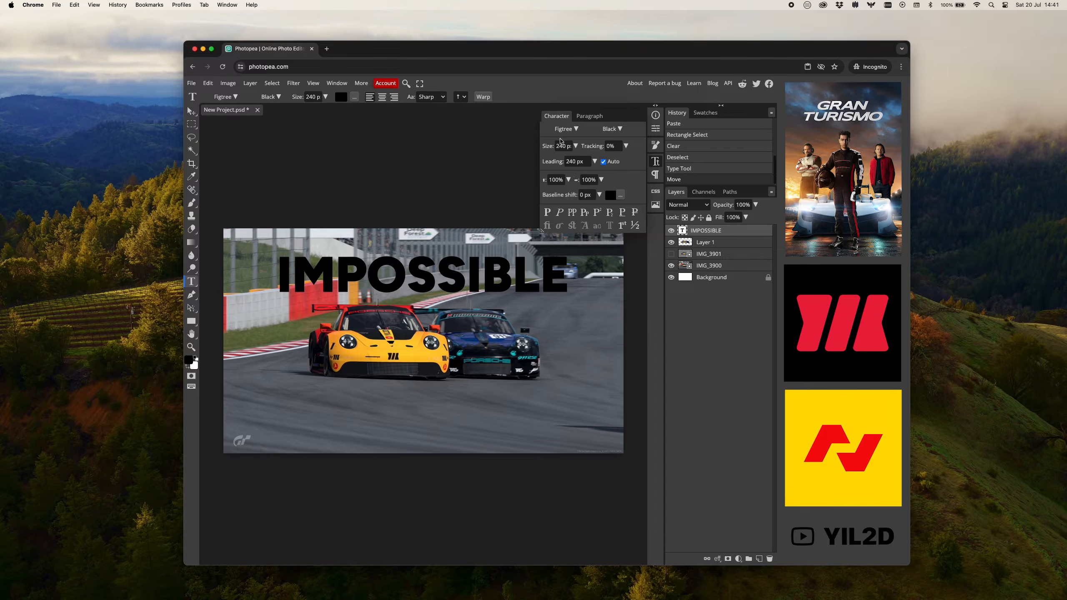
pyautogui.click(562, 145)
pyautogui.write('300')
pyautogui.press('Return')
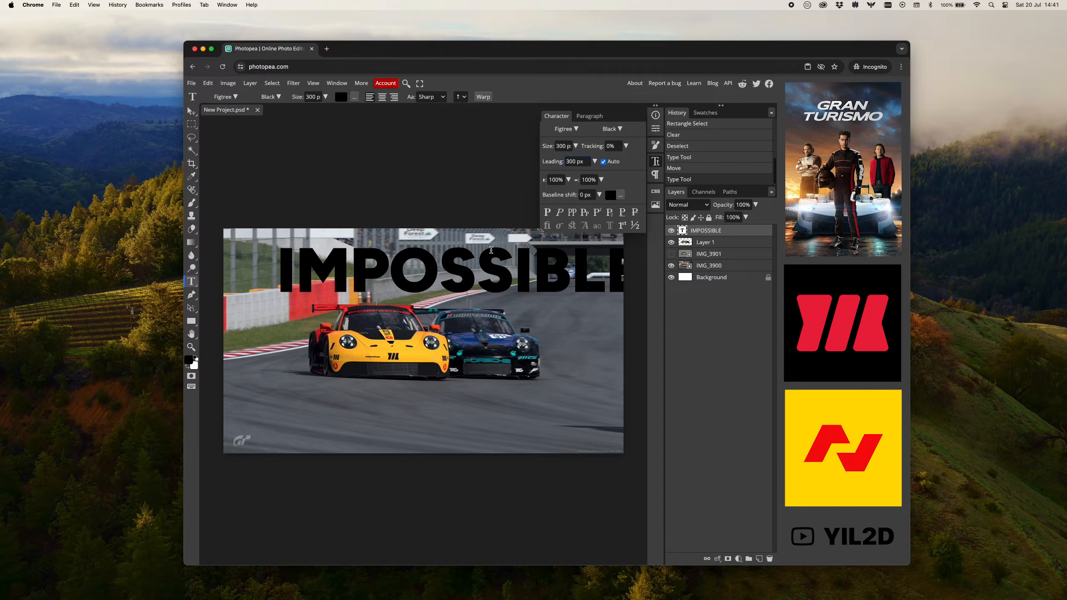
pyautogui.press('v')
pyautogui.moveTo(510, 271); pyautogui.dragTo(473, 274)
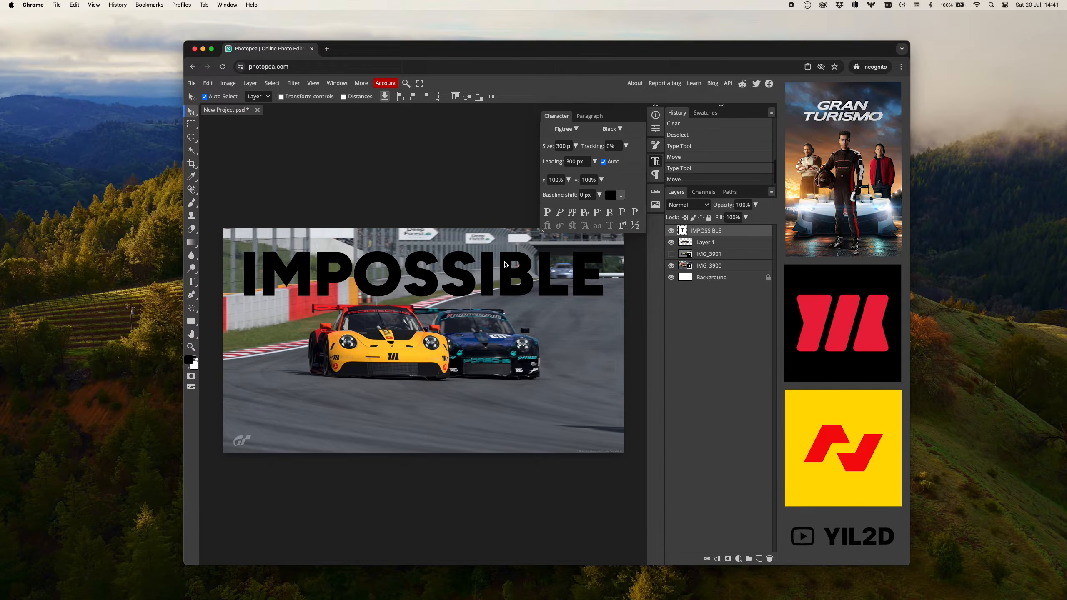
# Change the fill colour of the IMPOSSIBLE text to white (#ffffff).
pyautogui.click(621, 197)
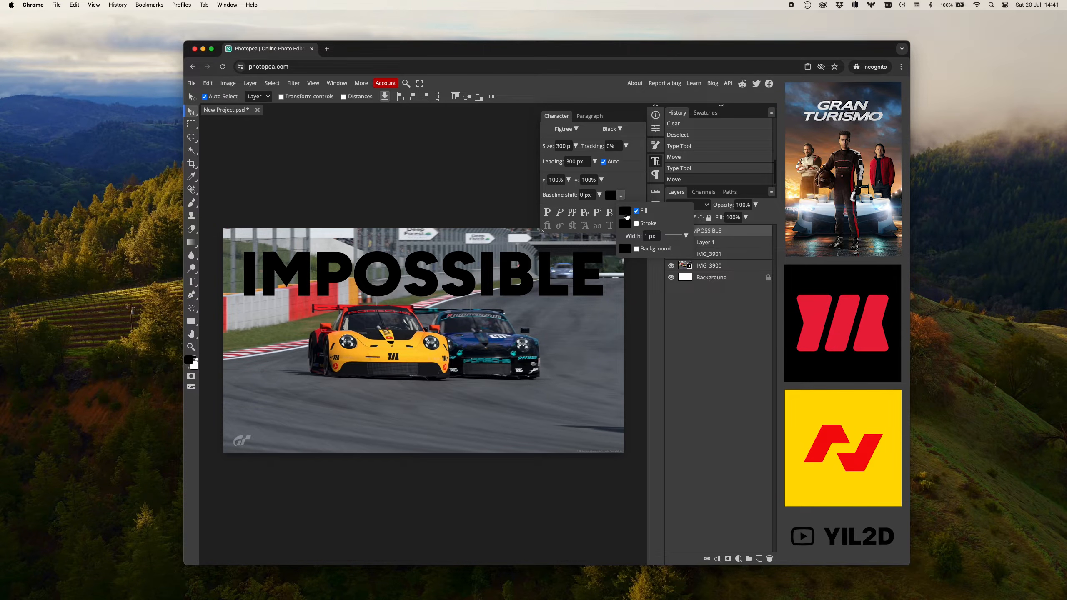
pyautogui.click(625, 211)
pyautogui.moveTo(344, 208); pyautogui.dragTo(249, 155)
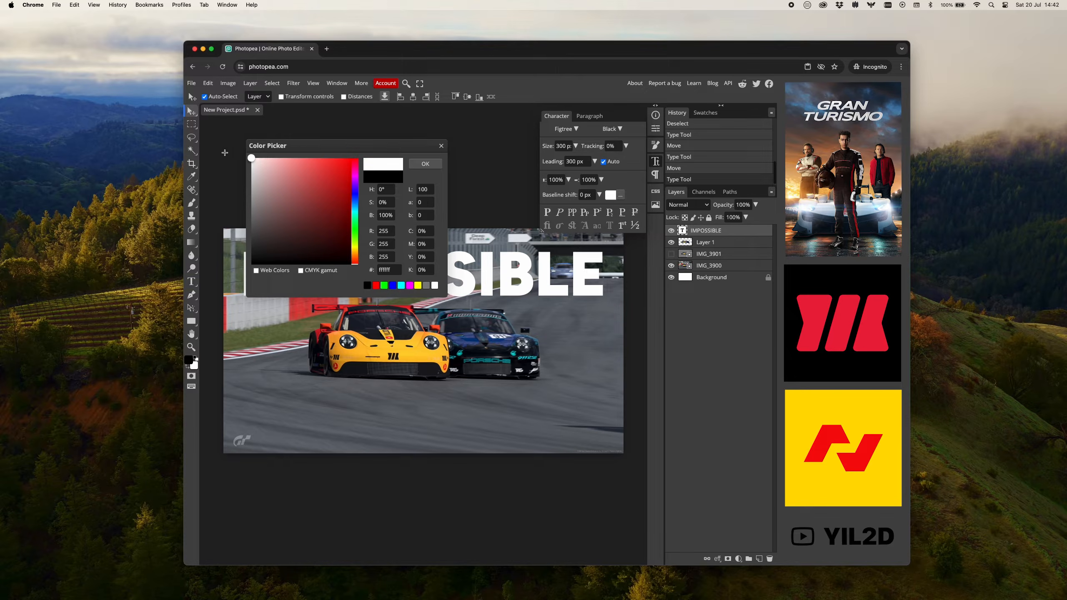
pyautogui.click(423, 164)
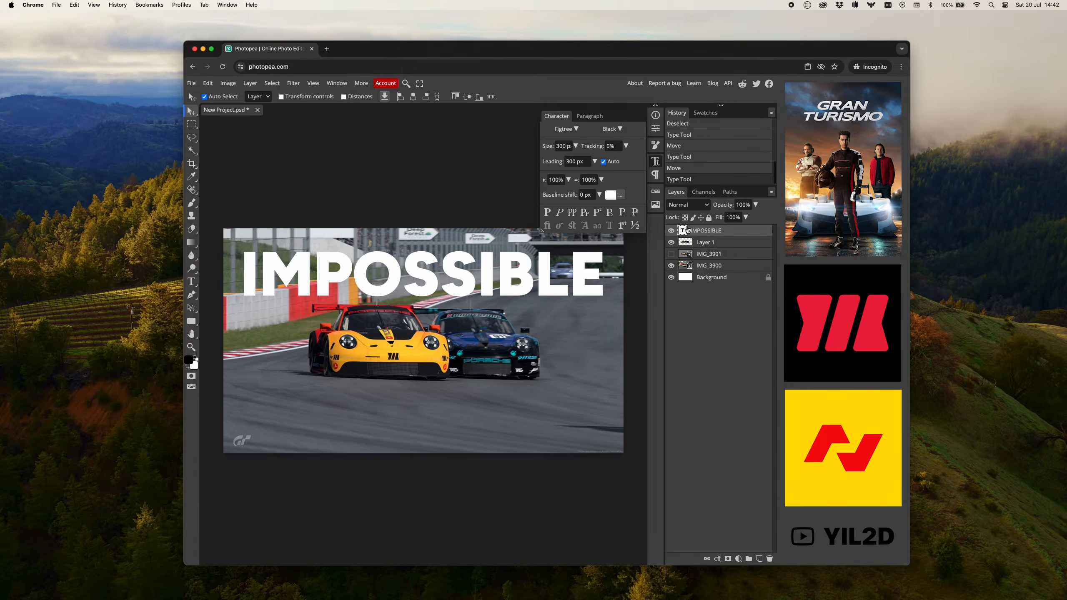
# Scale Layer 1 and IMG_3900 together to 142.59% around the centre of the canvas.
pyautogui.click(716, 248)
pyautogui.keyDown('super'); pyautogui.click(714, 265); pyautogui.keyUp('super')
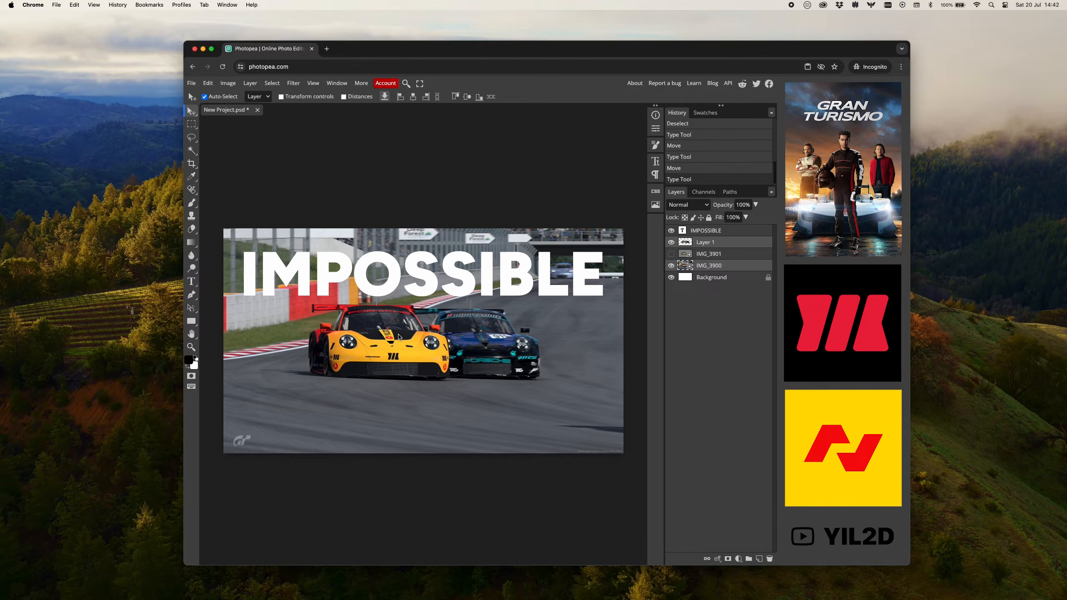
pyautogui.click(281, 96)
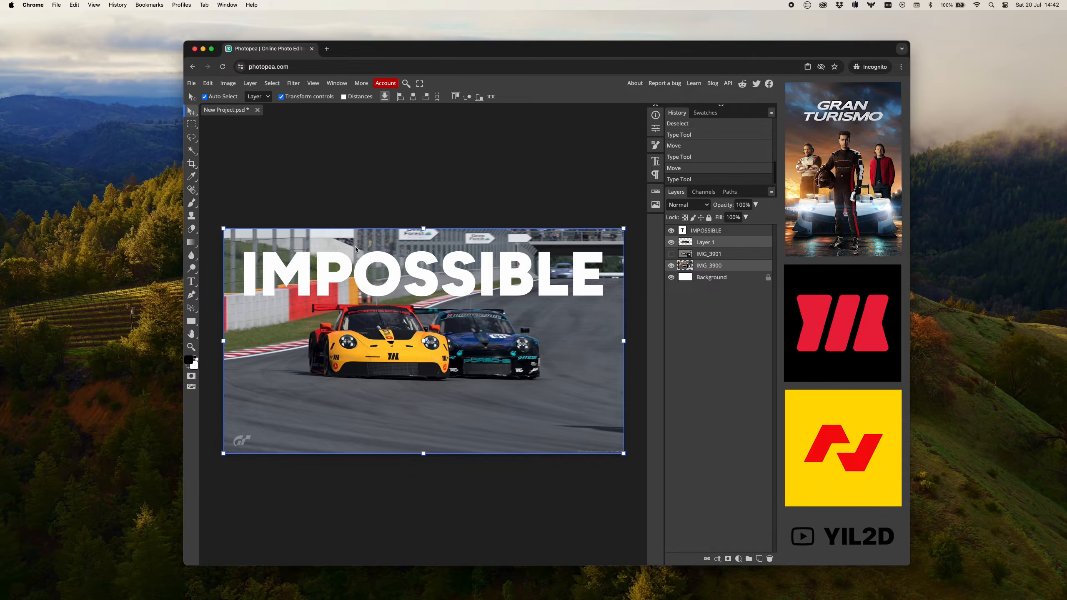
pyautogui.moveTo(424, 455); pyautogui.dragTo(424, 503)
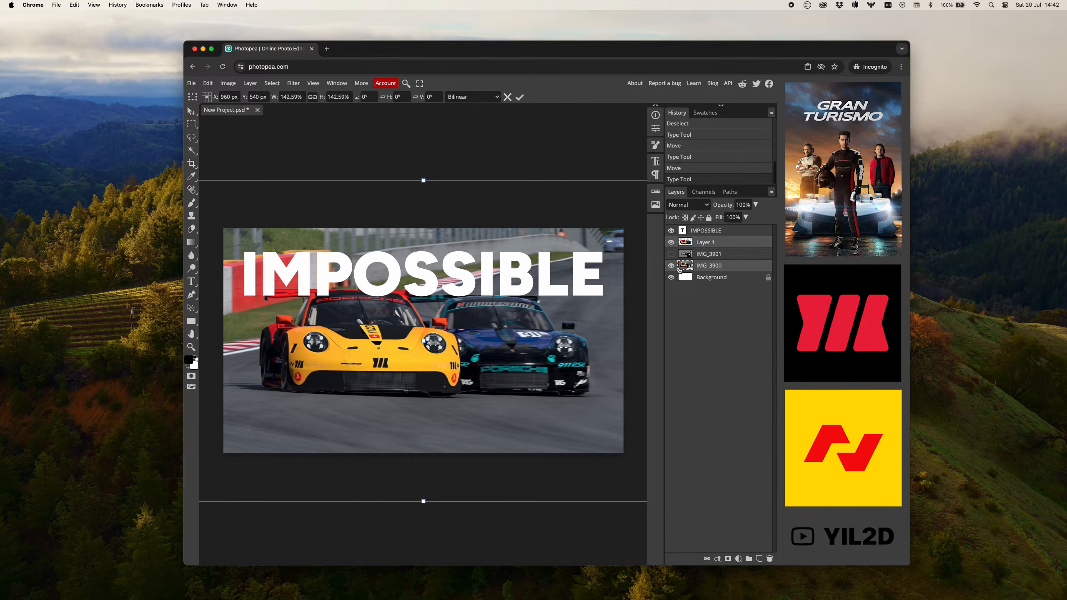
pyautogui.press('Return')
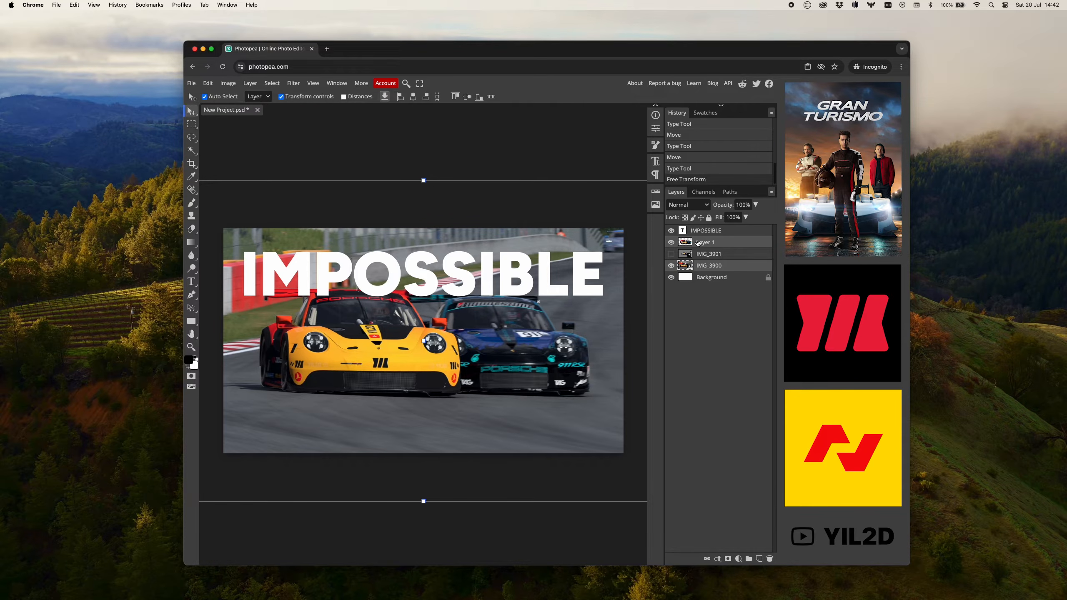
# Move the IMPOSSIBLE text layer below Layer 1 so the cut-out cars overlap the word, and deselect the layer.
pyautogui.click(704, 233)
pyautogui.moveTo(719, 234); pyautogui.dragTo(719, 251)
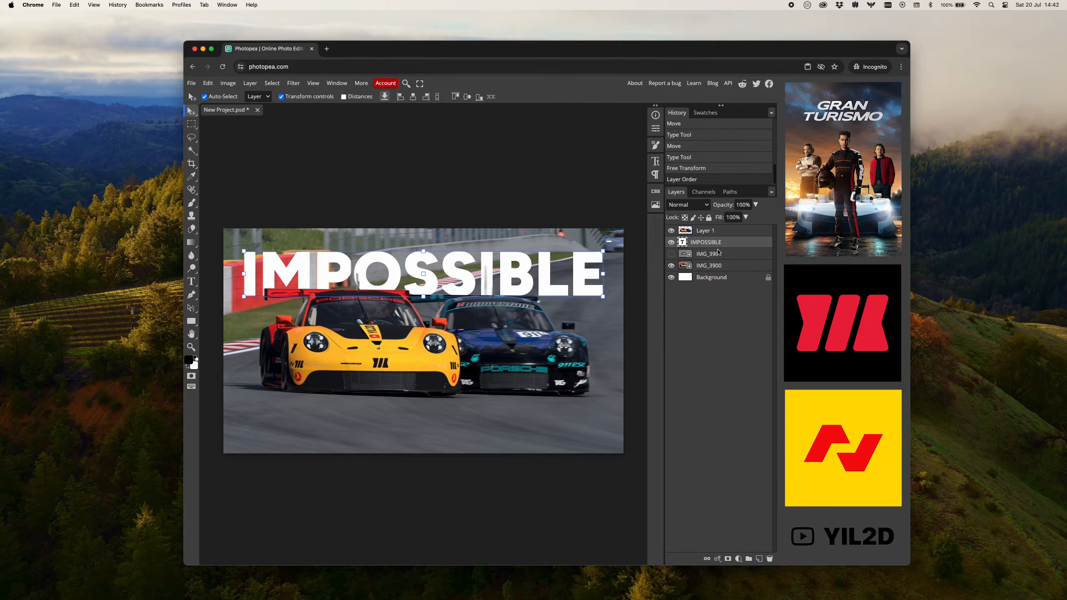
pyautogui.click(569, 196)
pyautogui.click(578, 164)
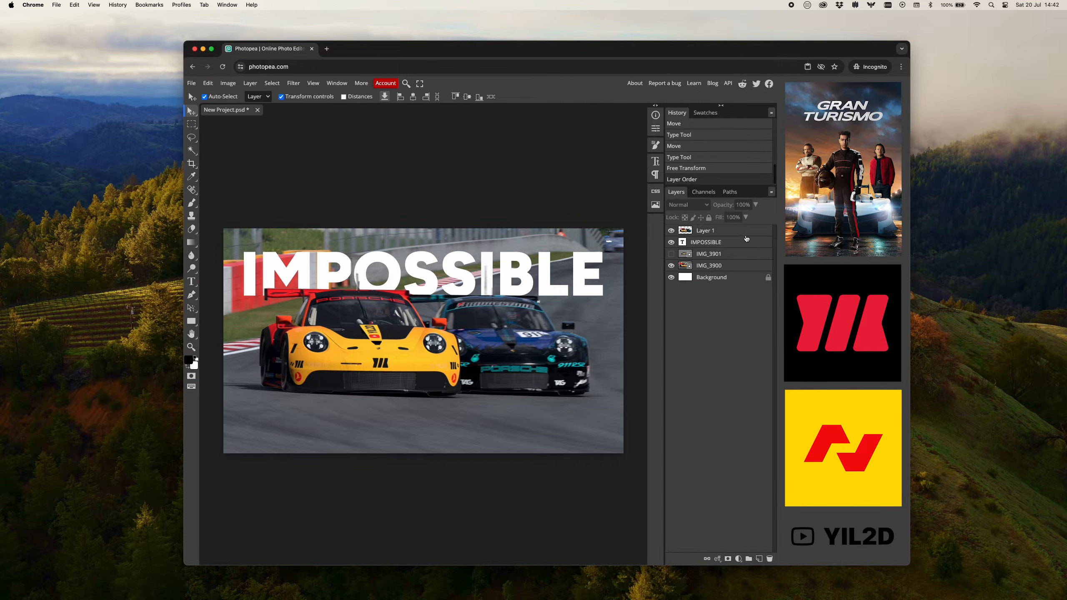
# Place speed-lines-6300112_1920.png from Downloads directly above the IMPOSSIBLE layer and scale it to 126.15% so it covers the whole canvas.
pyautogui.click(730, 243)
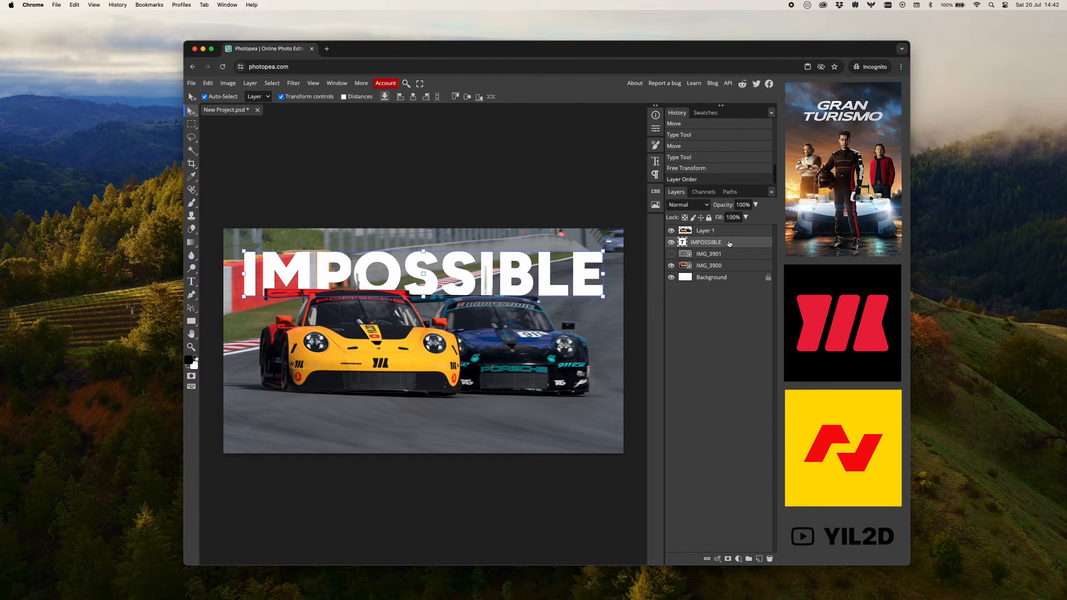
pyautogui.click(191, 83)
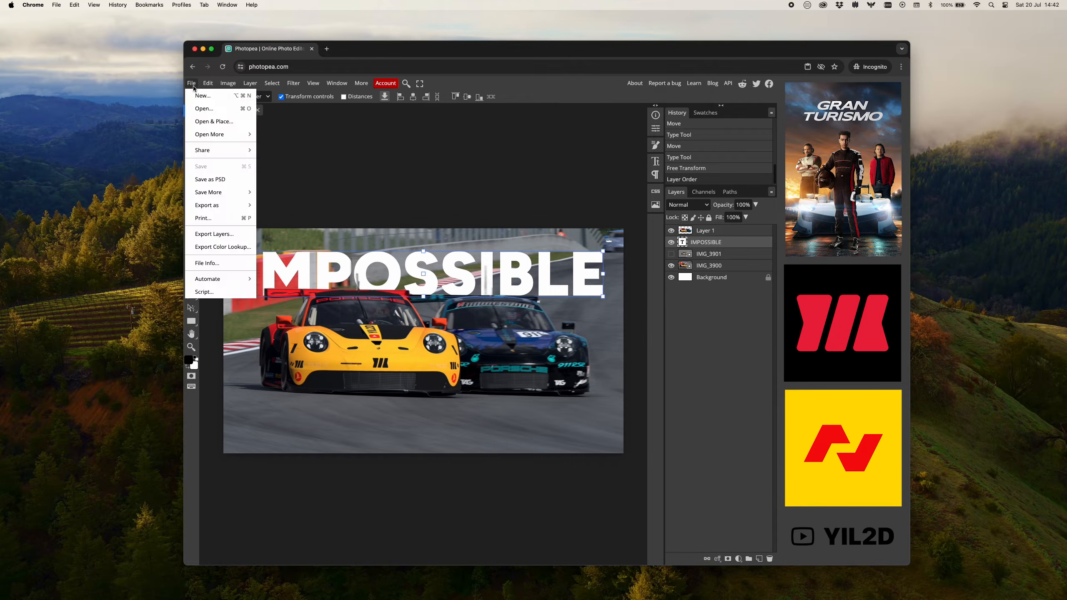
pyautogui.click(205, 123)
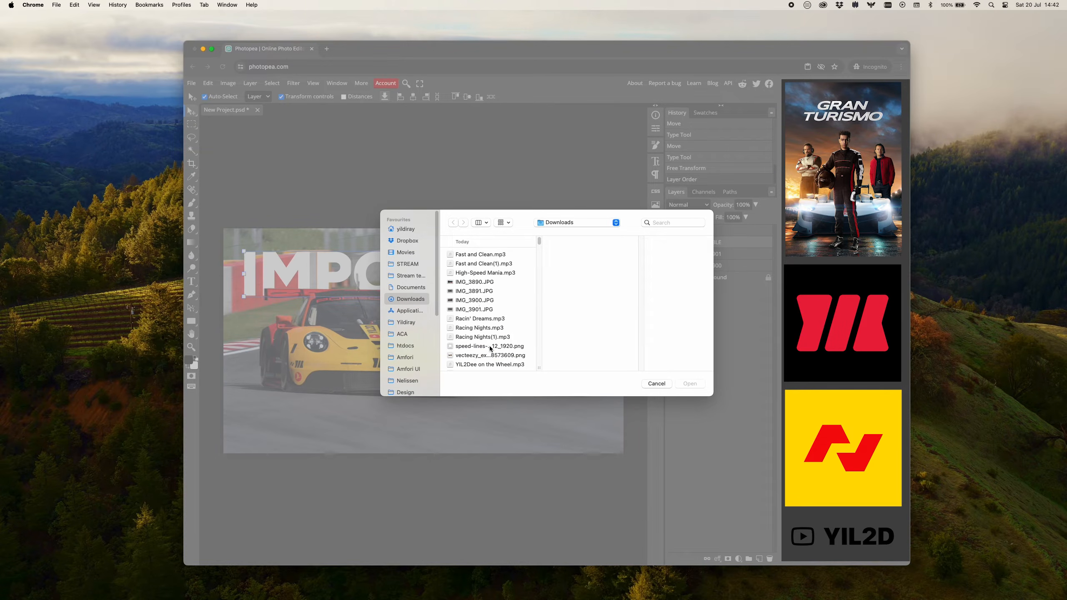
pyautogui.scroll(-1, 491, 348)
pyautogui.click(490, 345)
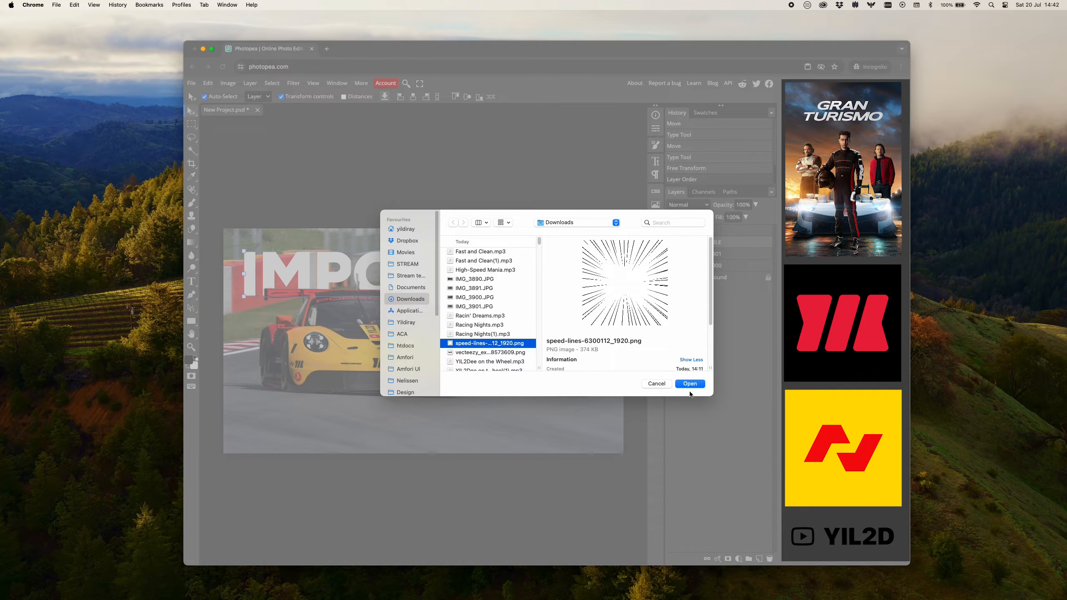
pyautogui.click(694, 387)
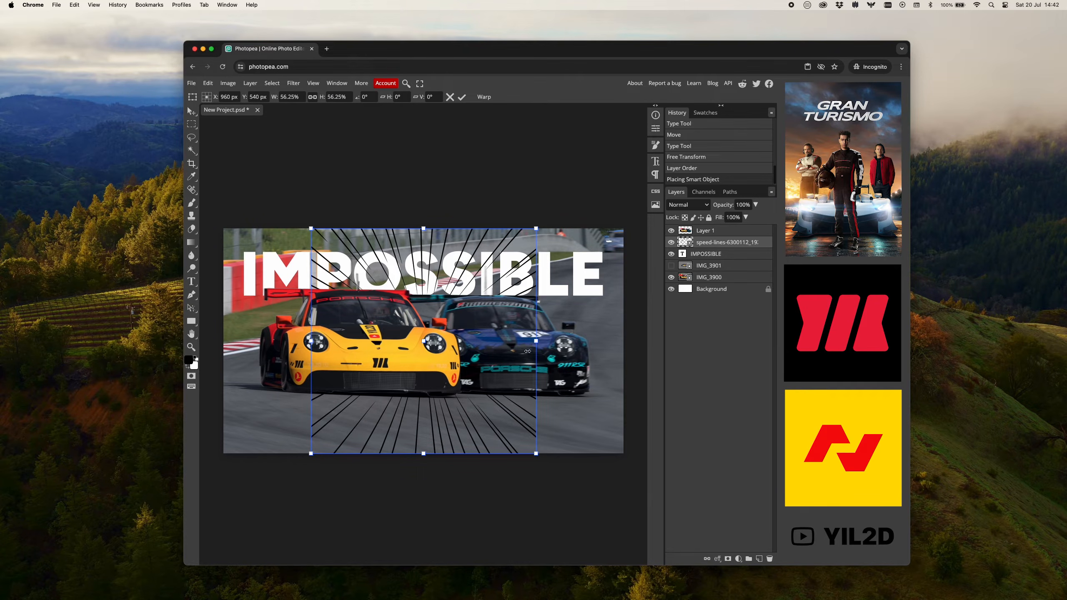
pyautogui.moveTo(424, 453); pyautogui.dragTo(416, 593)
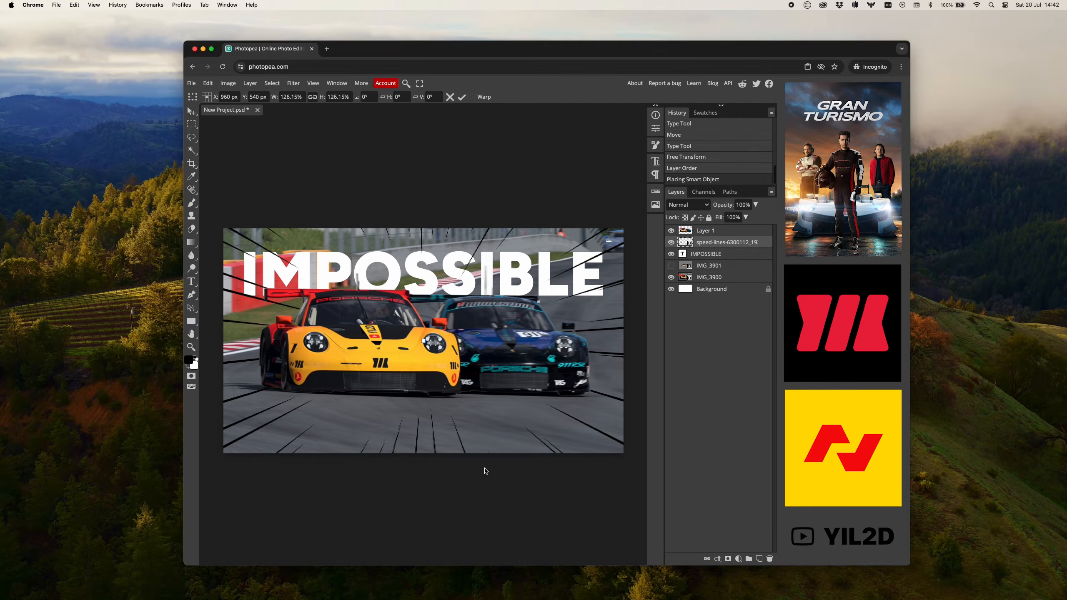
pyautogui.press('Return')
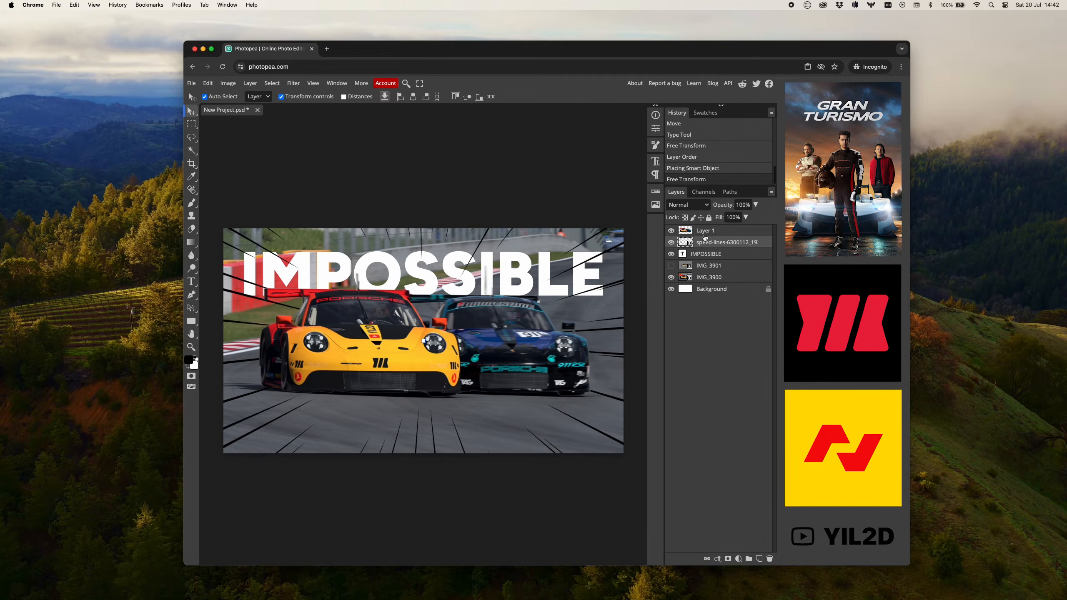
# Apply a white (#ffffff) Color Overlay style to the speed-lines layer.
pyautogui.doubleClick(765, 247)
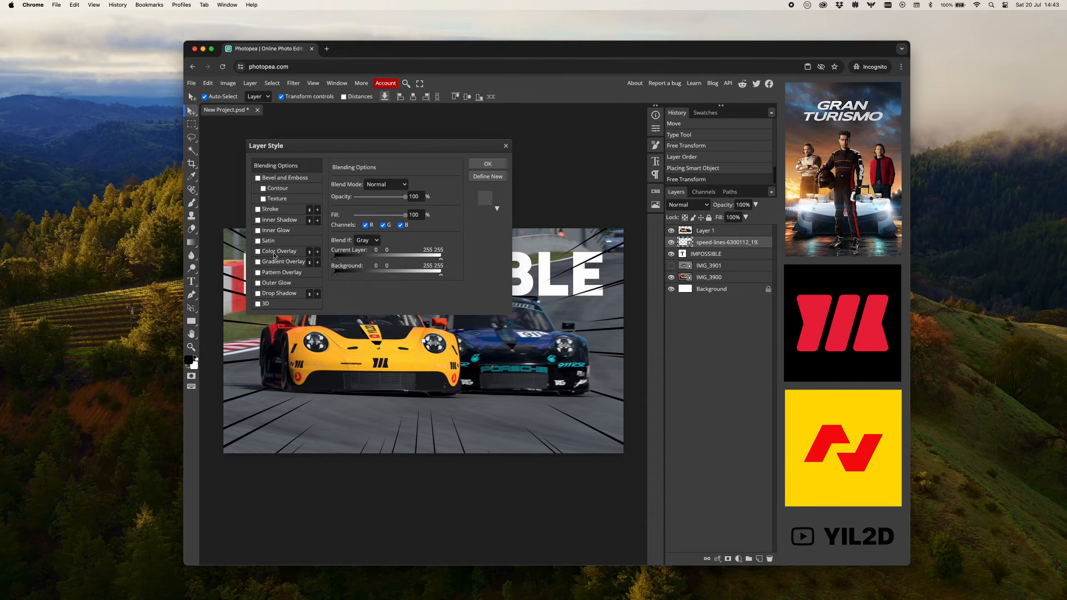
pyautogui.click(272, 252)
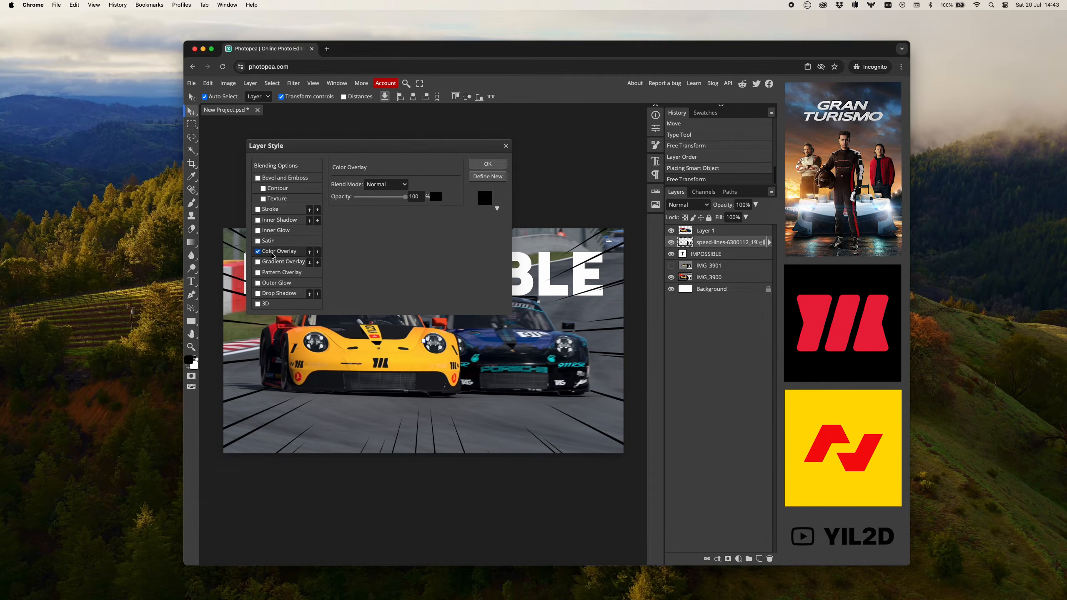
pyautogui.click(435, 196)
pyautogui.moveTo(353, 251)
pyautogui.mouseDown()
pyautogui.moveTo(414, 240)
pyautogui.moveTo(352, 299)
pyautogui.moveTo(313, 258)
pyautogui.moveTo(302, 281)
pyautogui.moveTo(287, 199)
pyautogui.mouseUp()
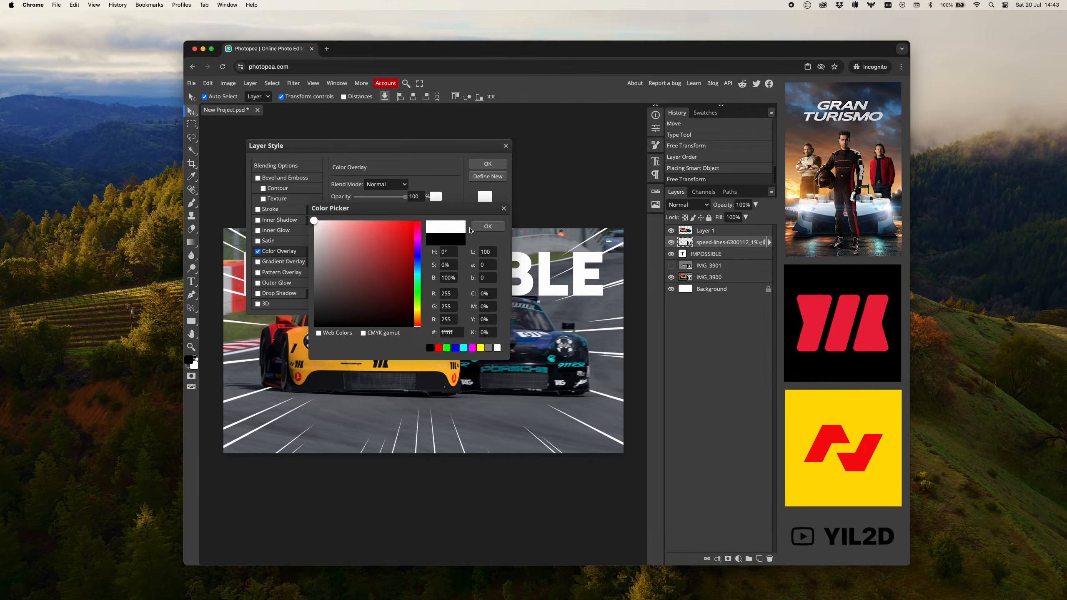
pyautogui.click(488, 228)
pyautogui.click(489, 164)
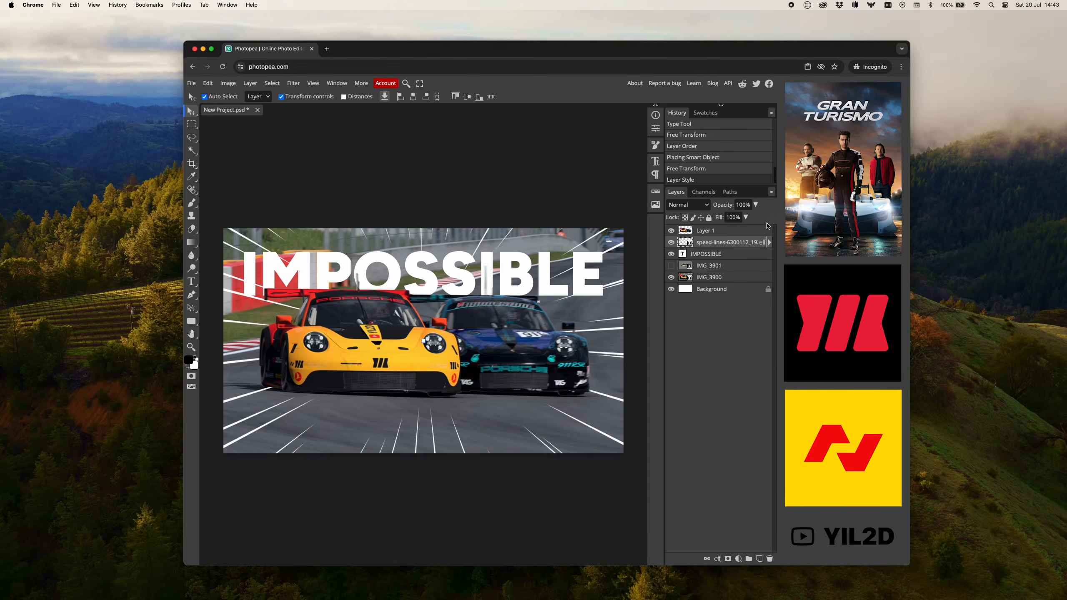
# Reduce the opacity of the speed-lines layer to 10%, trying 5% first.
pyautogui.doubleClick(742, 205)
pyautogui.write('5')
pyautogui.press('Return')
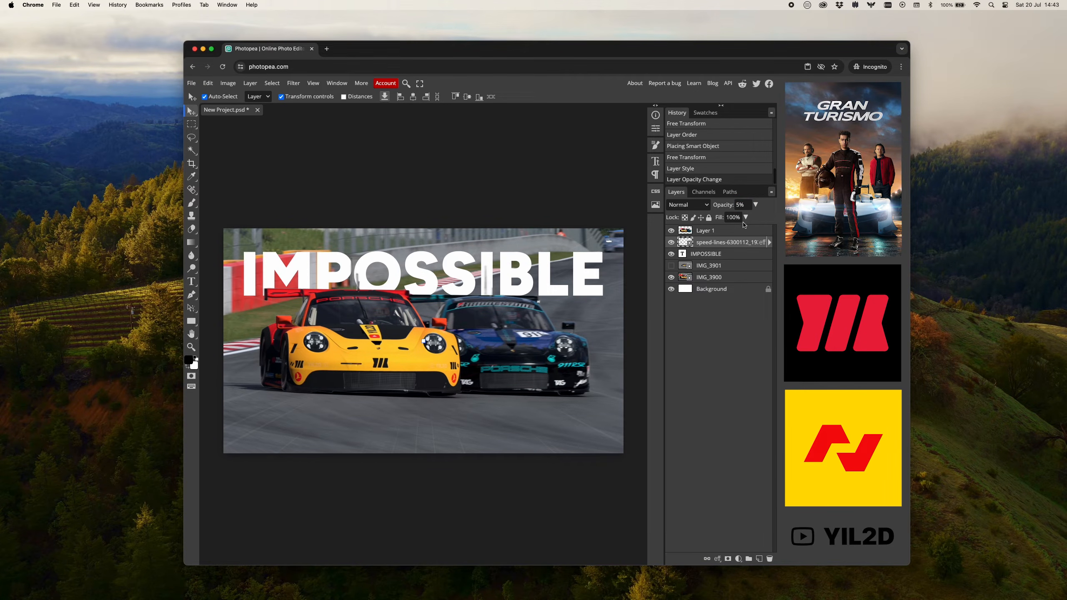
pyautogui.click(745, 204)
pyautogui.write('14')
pyautogui.click(590, 357)
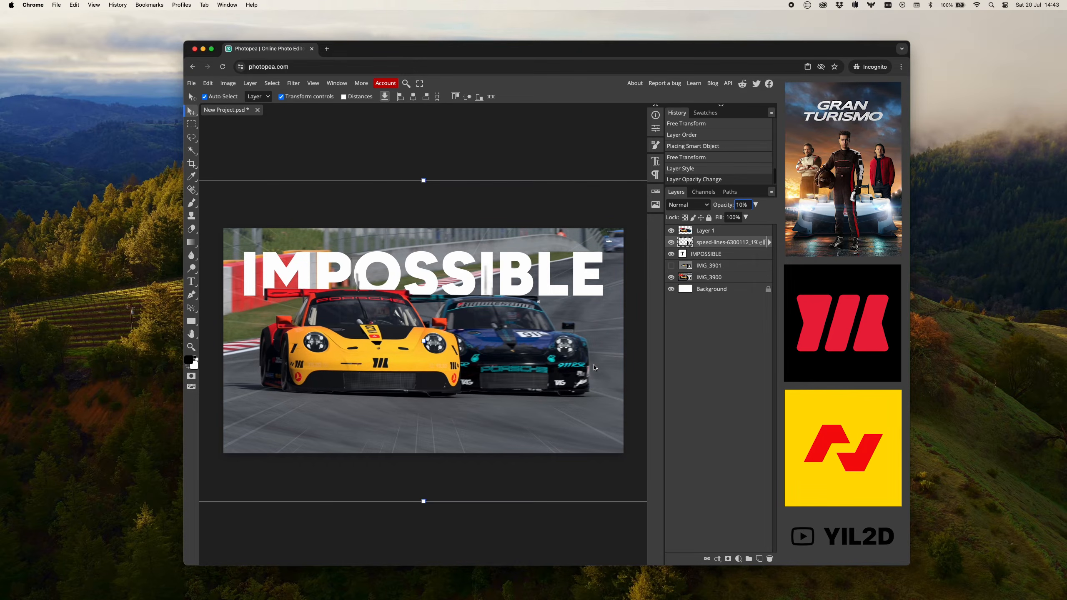
# Place vecteezy_explosion-fire-ai-generated_28573609.png from Downloads directly above the speed-lines layer.
pyautogui.click(706, 244)
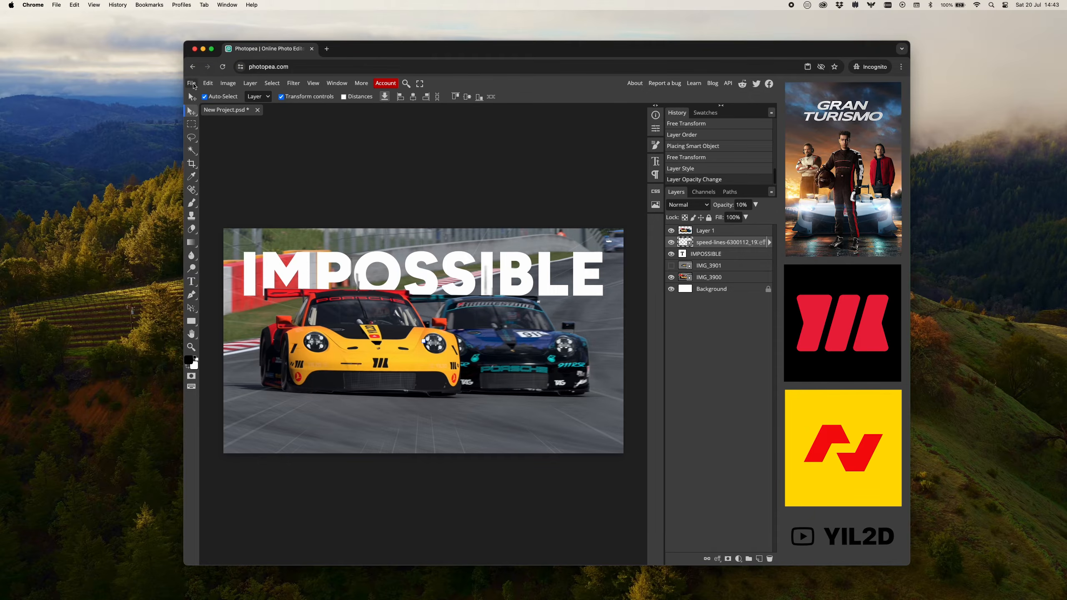
pyautogui.click(193, 84)
pyautogui.click(204, 121)
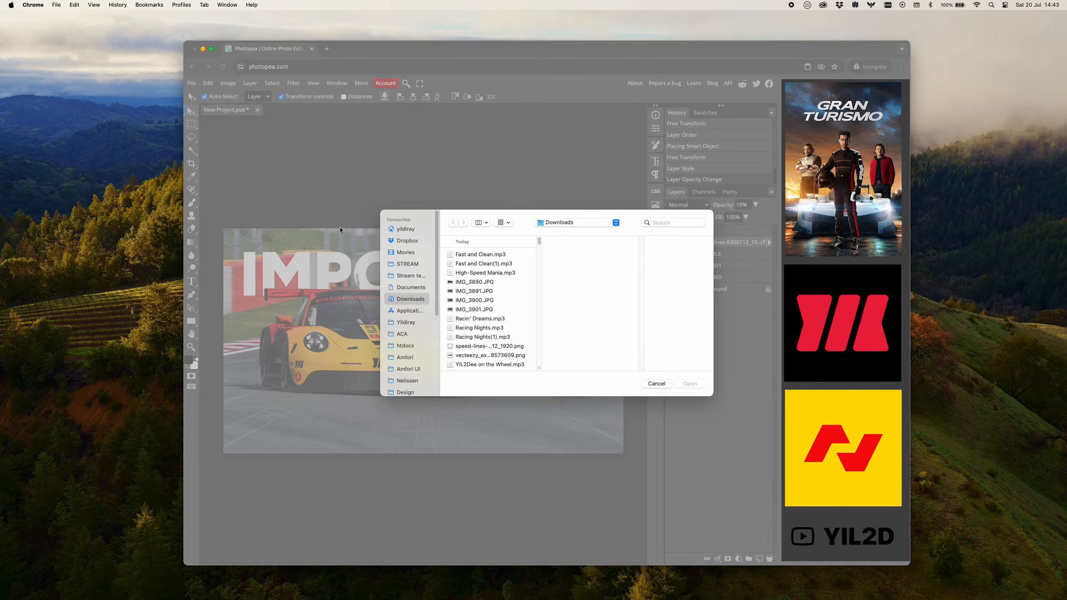
pyautogui.click(485, 356)
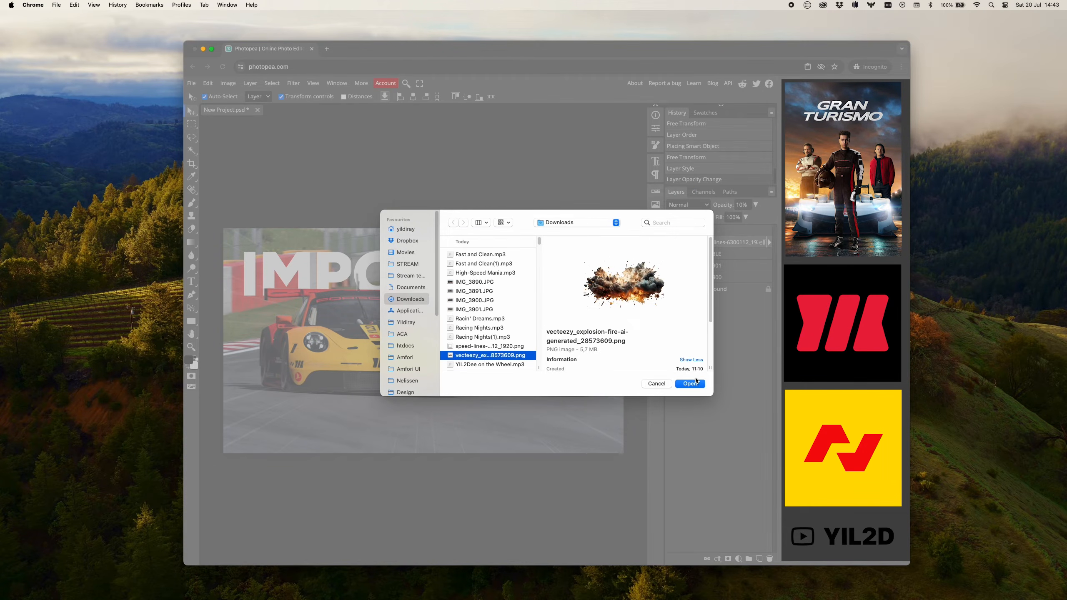
pyautogui.click(697, 385)
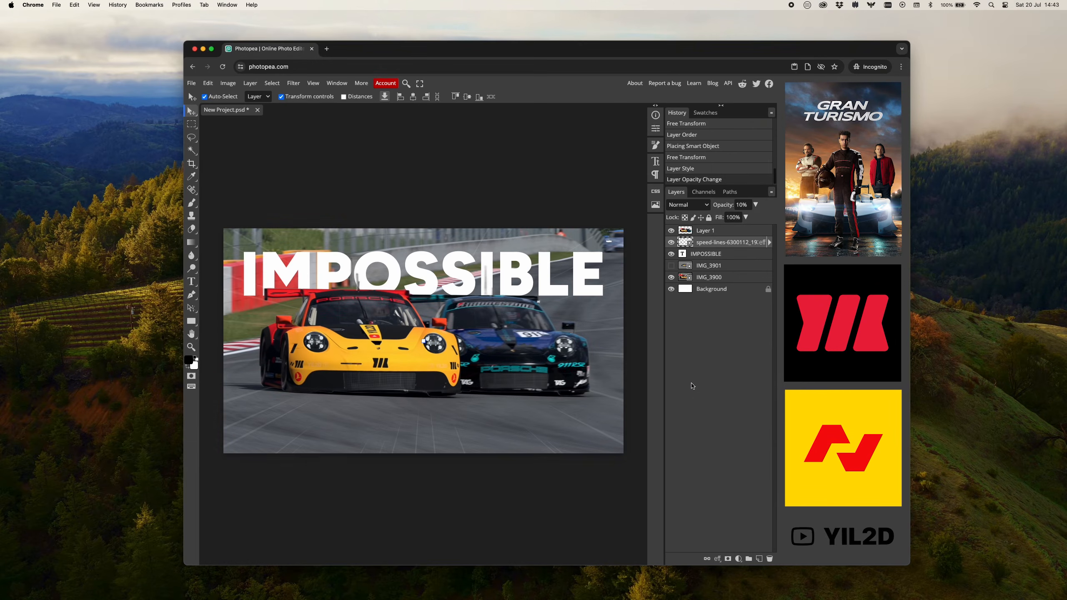
# Scale the explosion image to 61% and position it behind the cars at X 960 px, Y 384 px.
pyautogui.moveTo(441, 157); pyautogui.dragTo(442, 157)
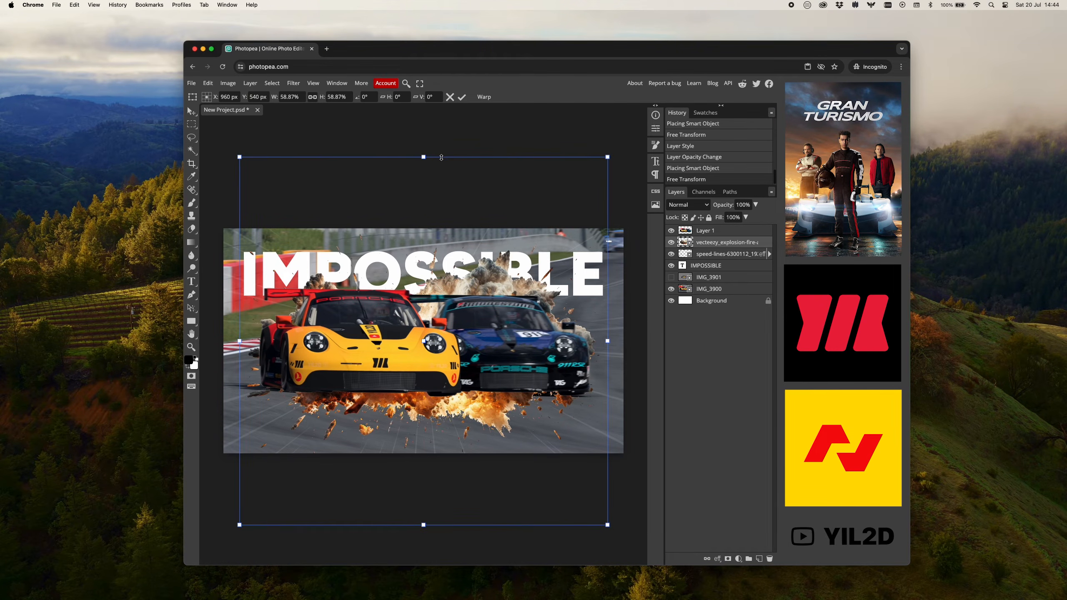
pyautogui.moveTo(448, 286); pyautogui.dragTo(449, 255)
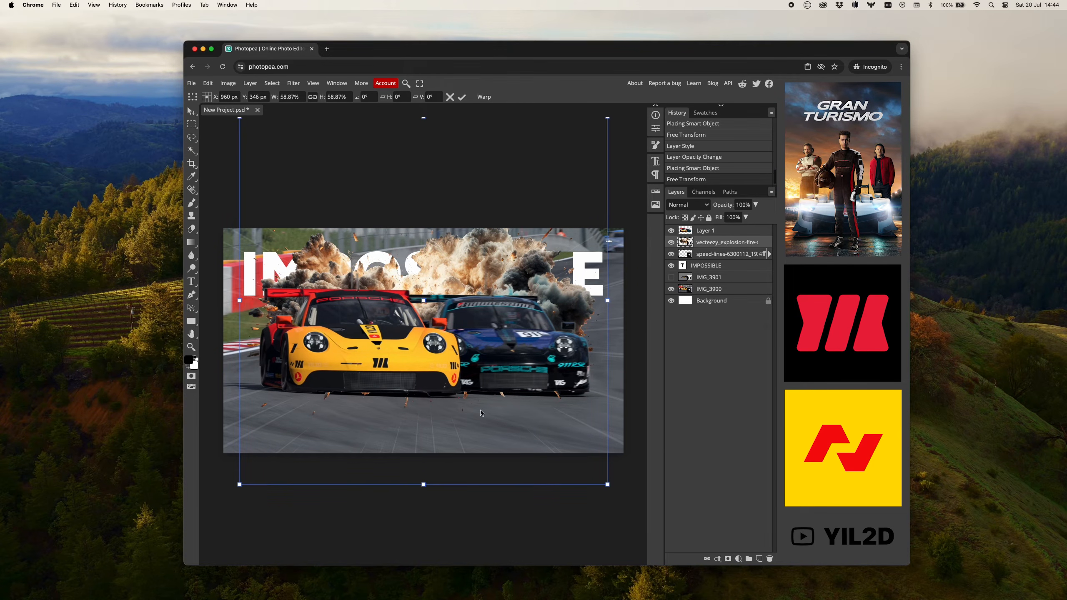
pyautogui.moveTo(424, 485)
pyautogui.mouseDown()
pyautogui.moveTo(427, 447)
pyautogui.moveTo(424, 491)
pyautogui.mouseUp()
pyautogui.moveTo(451, 311); pyautogui.dragTo(453, 319)
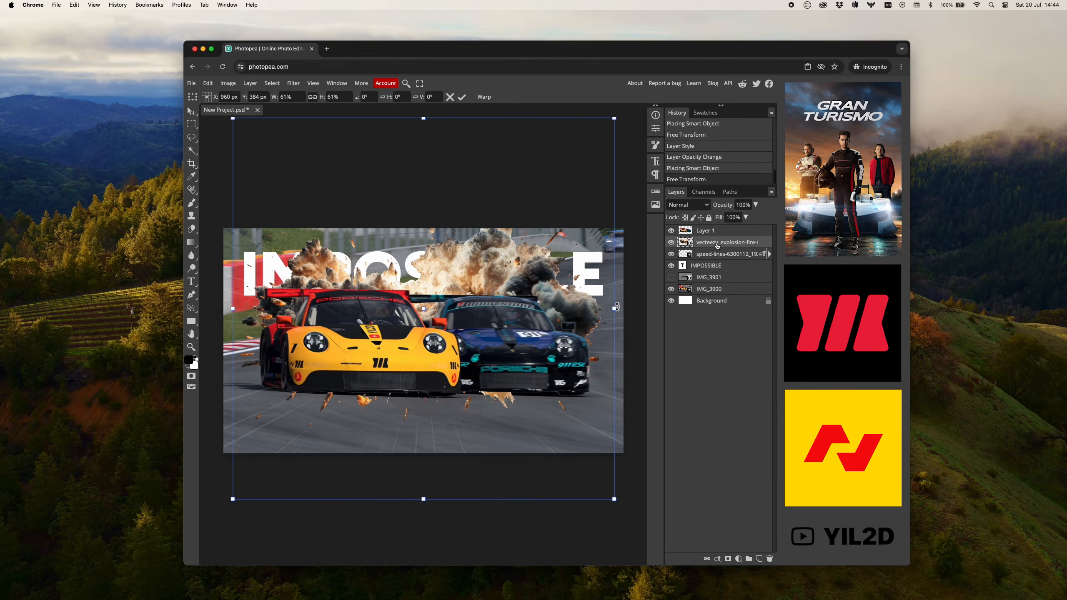
pyautogui.press('Return')
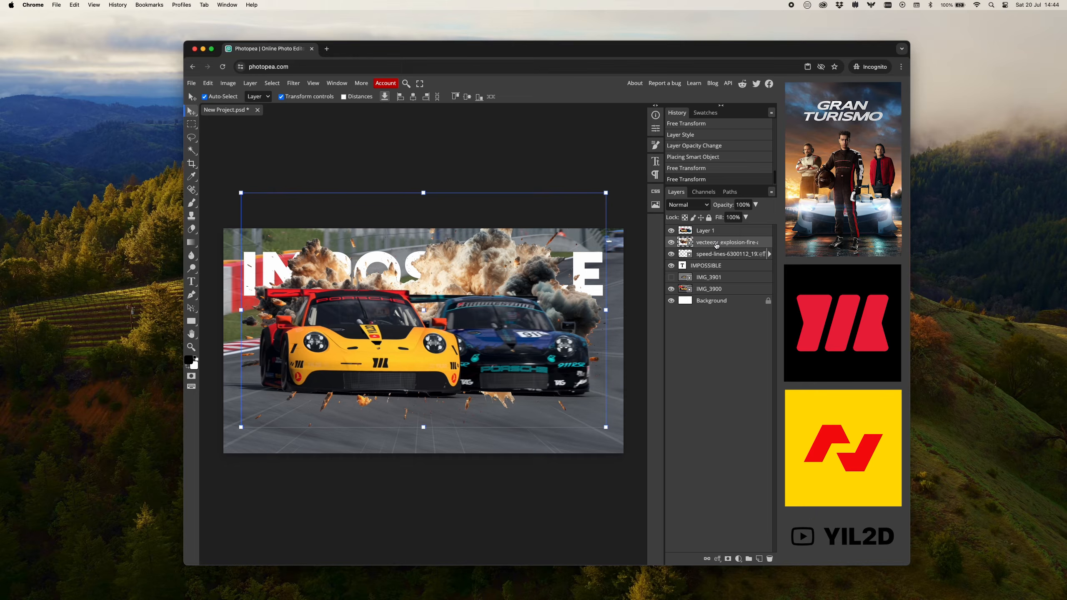
# Set the explosion layer's blend mode to Hard Light.
pyautogui.click(700, 206)
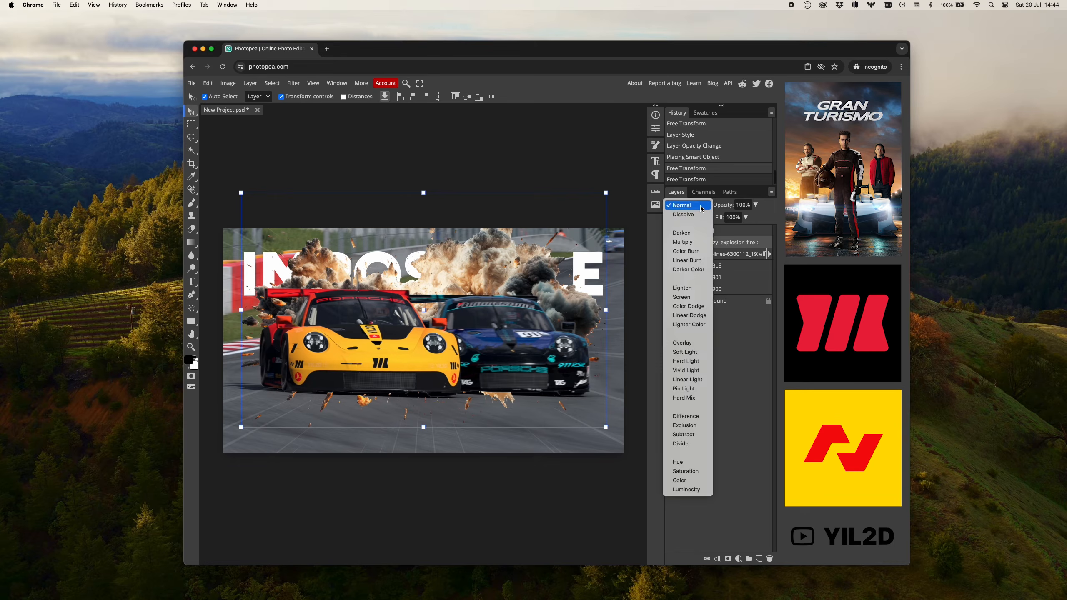
pyautogui.click(694, 362)
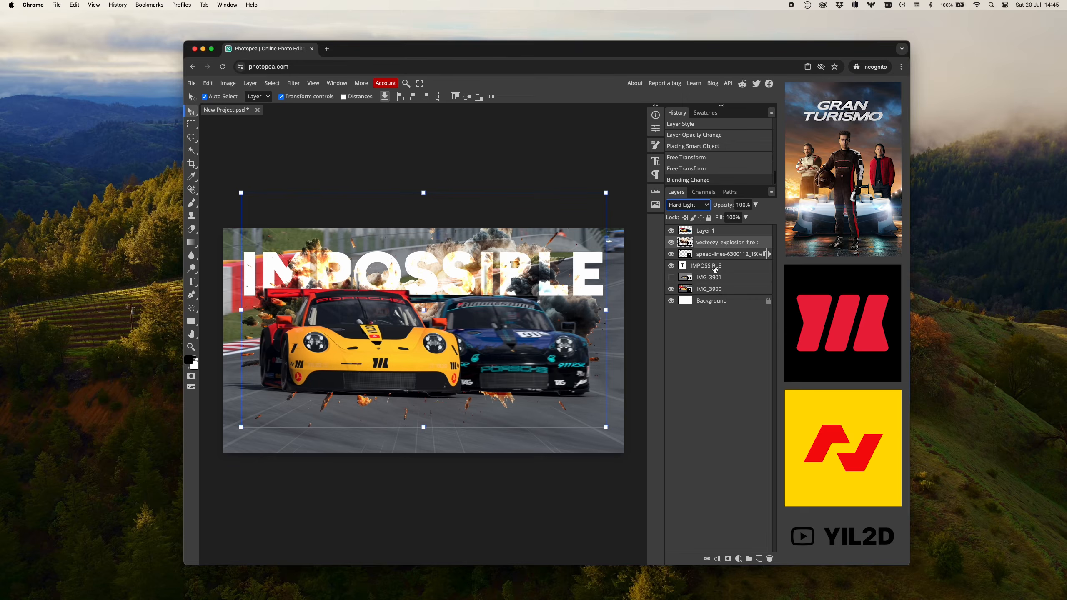
# Add a raster mask to the explosion layer and brush black with an enlarged brush over the debris on the track beneath the cars.
pyautogui.click(728, 560)
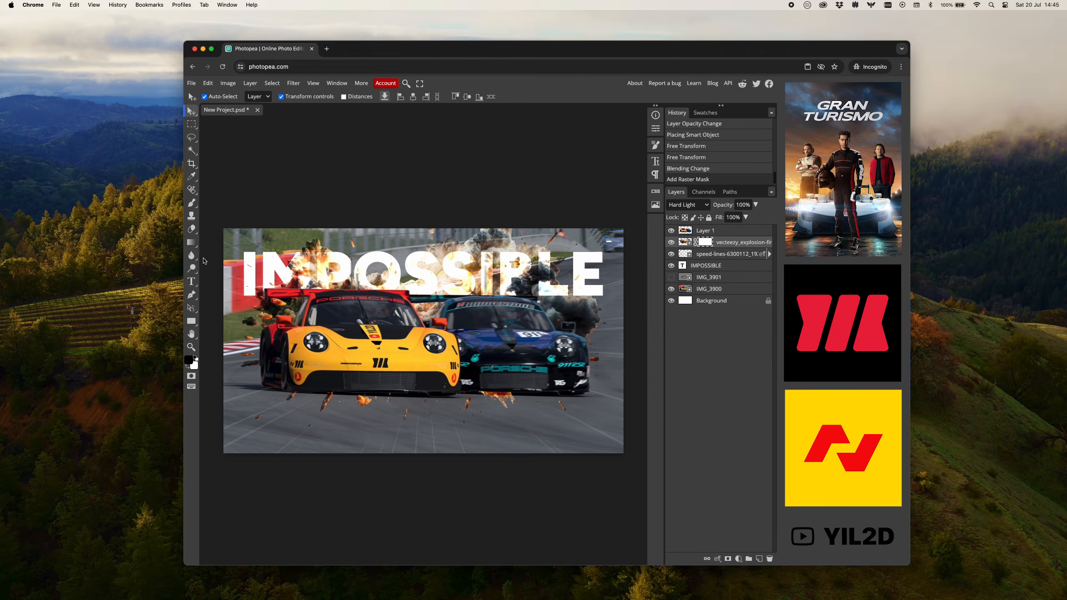
pyautogui.click(192, 202)
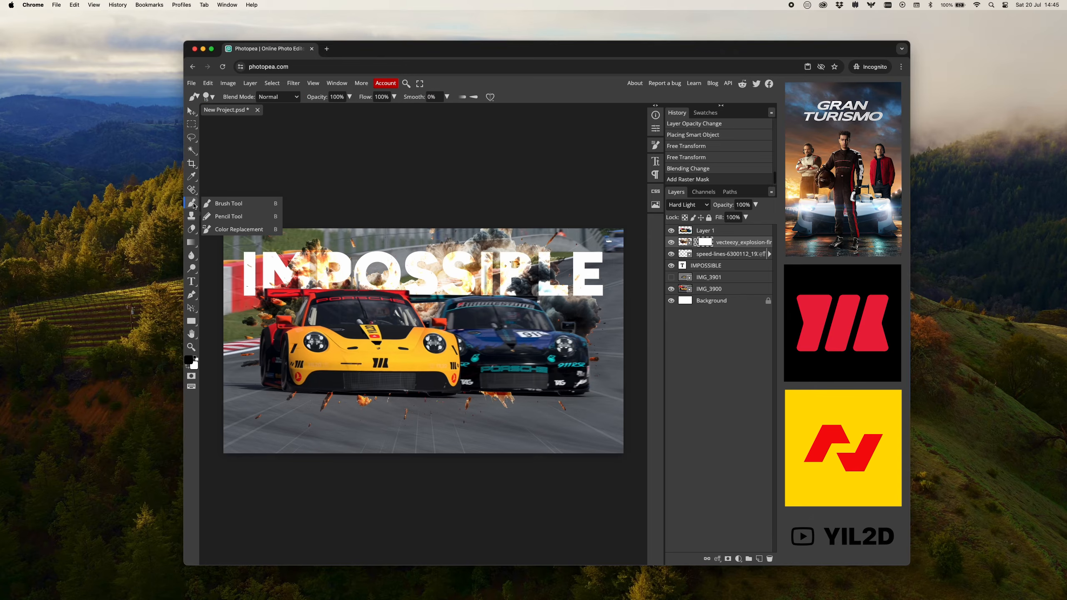
pyautogui.click(224, 204)
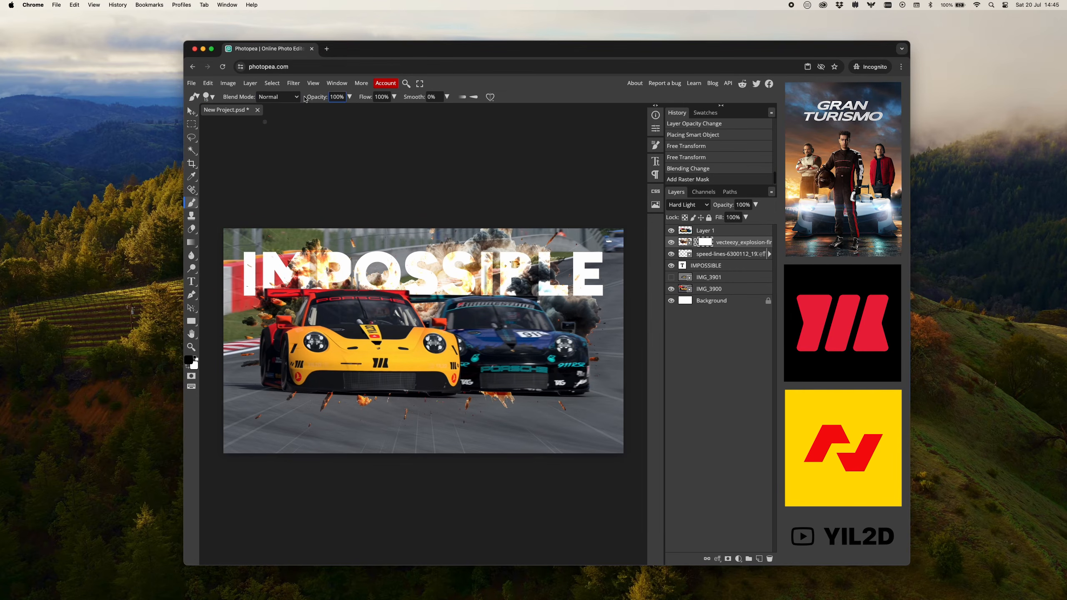
pyautogui.click(209, 97)
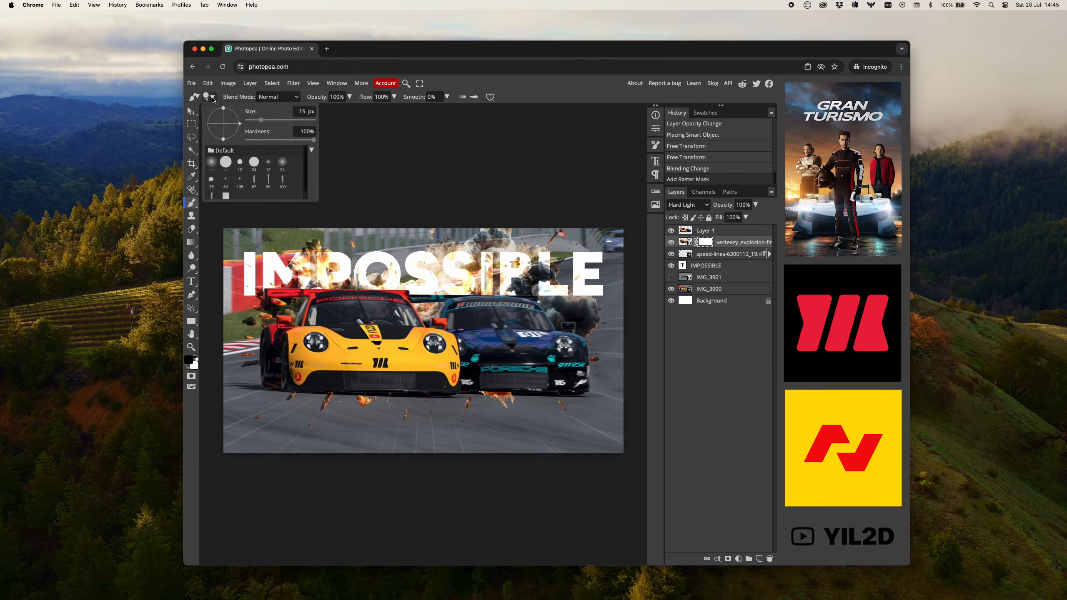
pyautogui.moveTo(271, 122); pyautogui.dragTo(281, 120)
pyautogui.click(705, 243)
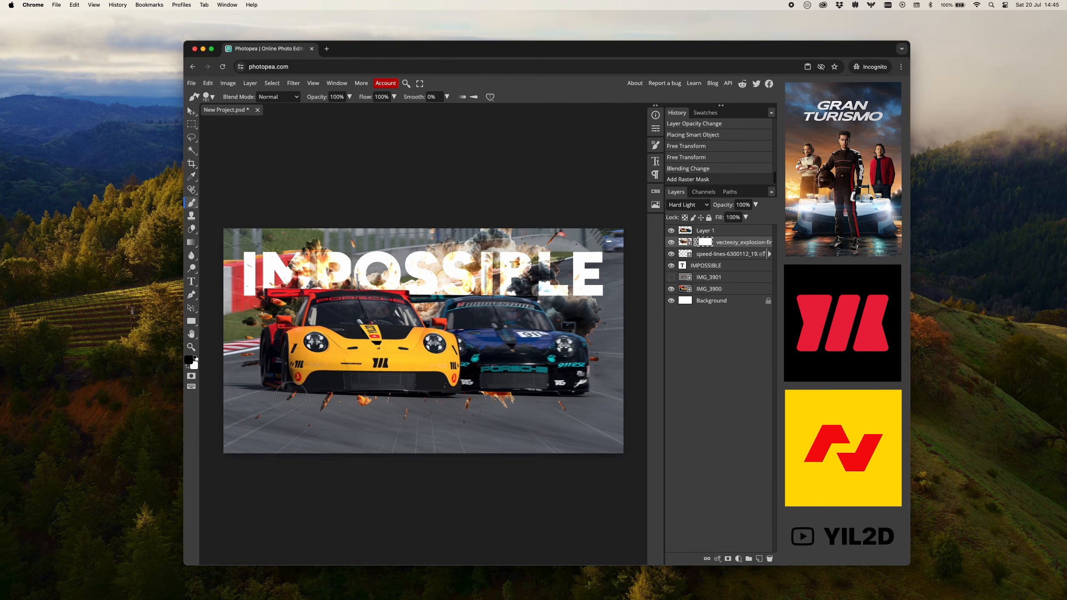
pyautogui.moveTo(325, 405)
pyautogui.mouseDown()
pyautogui.moveTo(448, 395)
pyautogui.moveTo(419, 420)
pyautogui.moveTo(490, 402)
pyautogui.moveTo(454, 398)
pyautogui.moveTo(539, 396)
pyautogui.moveTo(580, 406)
pyautogui.mouseUp()
pyautogui.moveTo(289, 395); pyautogui.dragTo(423, 383)
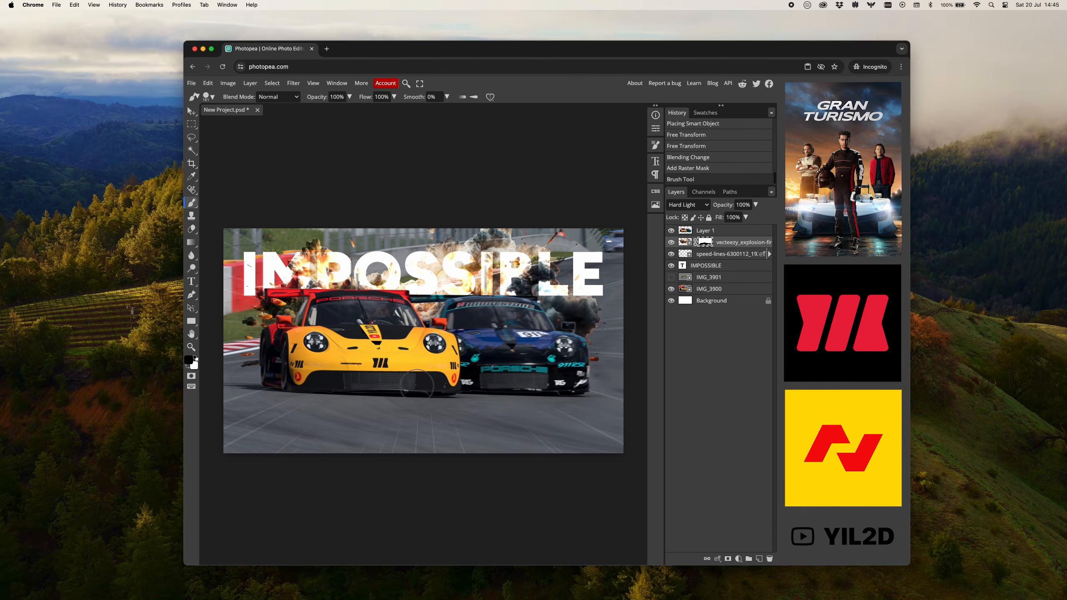
pyautogui.click(300, 433)
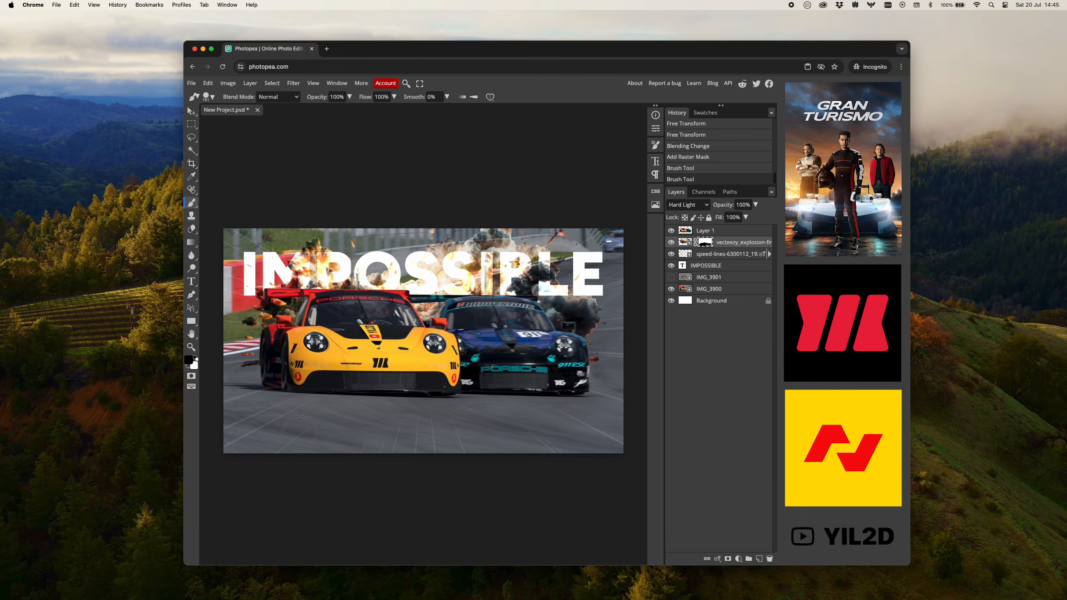
pyautogui.click(191, 112)
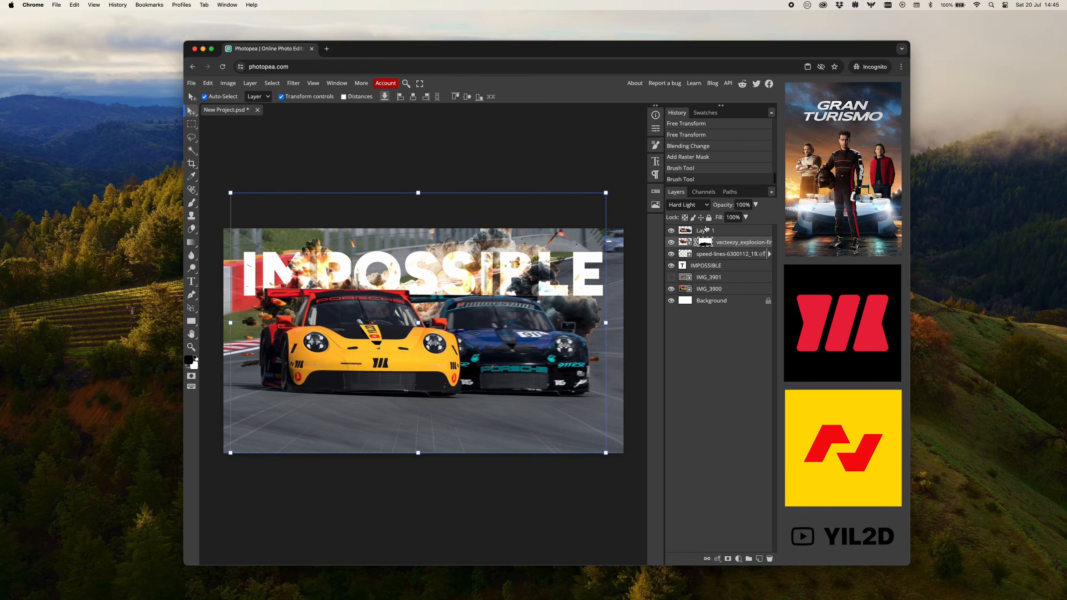
# Add a 5 px black outside stroke to the IMPOSSIBLE text layer, briefly trying a drop shadow first.
pyautogui.click(718, 266)
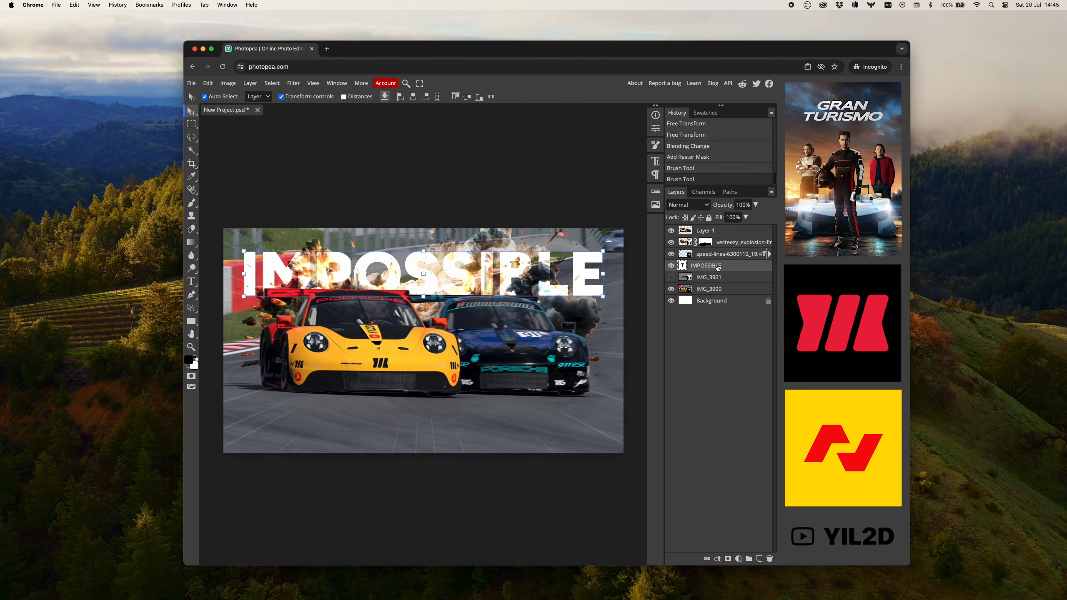
pyautogui.doubleClick(739, 266)
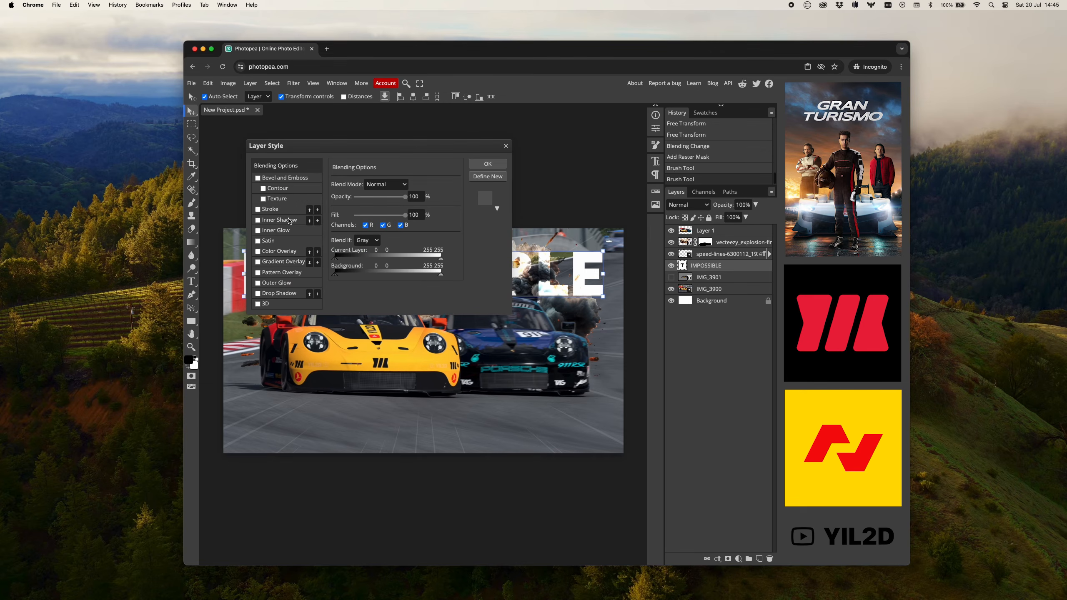
pyautogui.moveTo(325, 146); pyautogui.dragTo(474, 186)
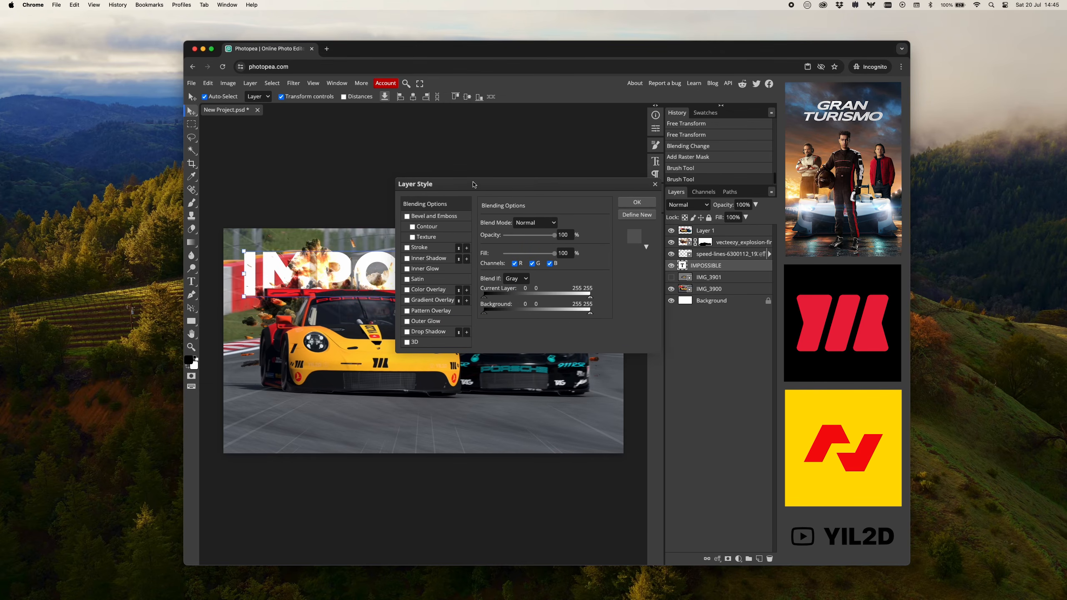
pyautogui.click(422, 333)
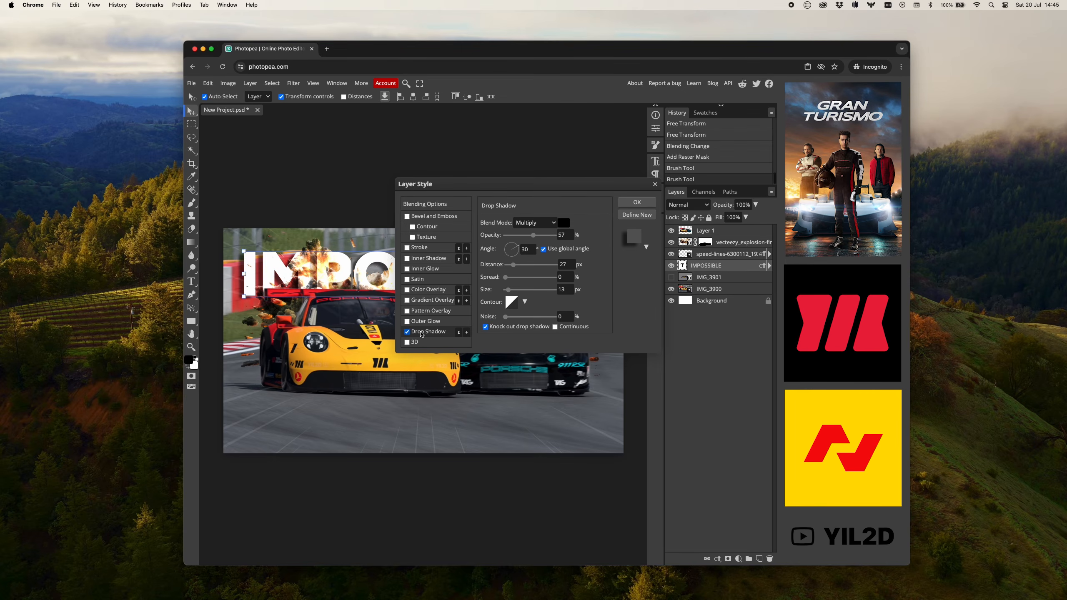
pyautogui.click(408, 333)
pyautogui.click(407, 249)
pyautogui.click(419, 247)
pyautogui.click(560, 224)
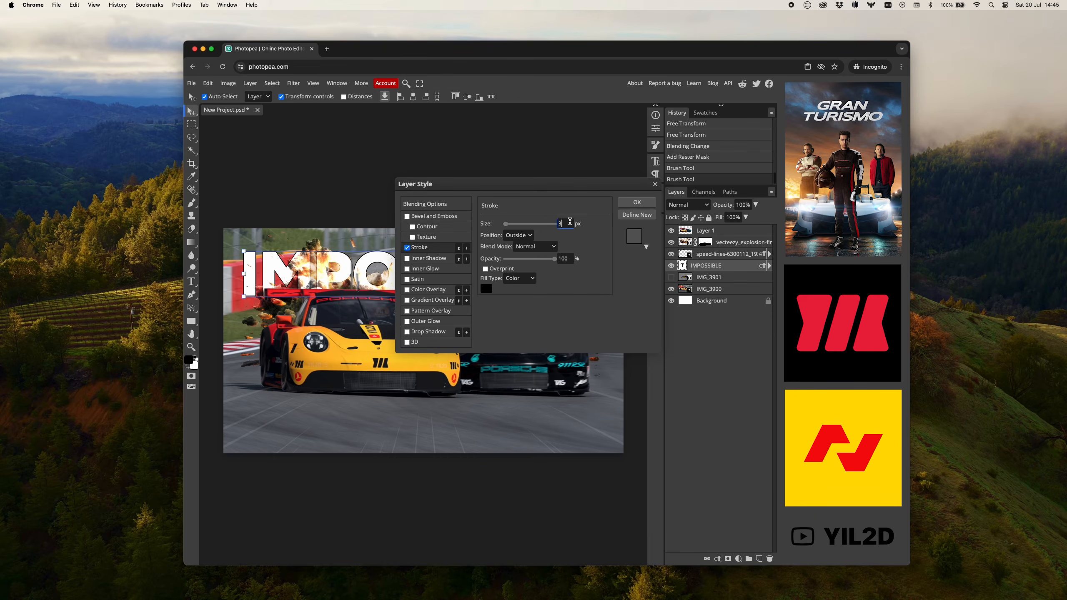
pyautogui.write('5')
pyautogui.click(640, 204)
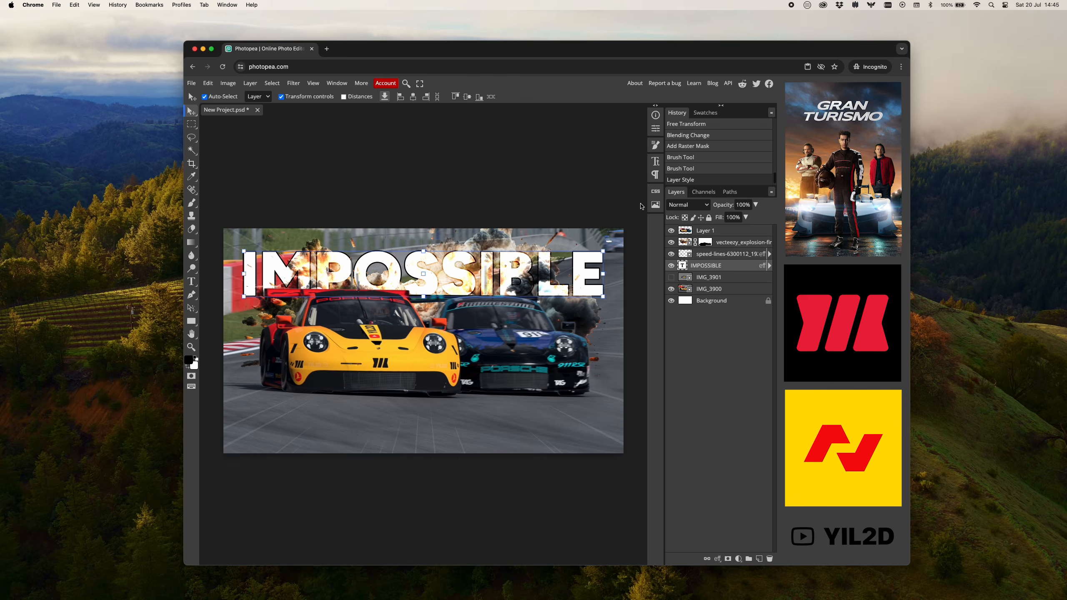
pyautogui.click(567, 187)
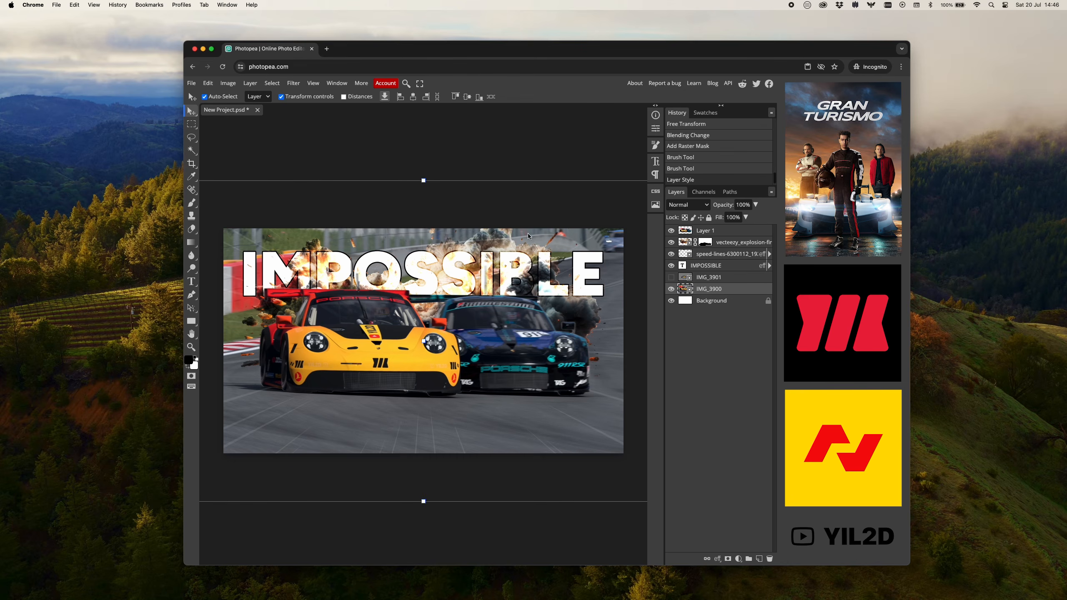
pyautogui.click(544, 136)
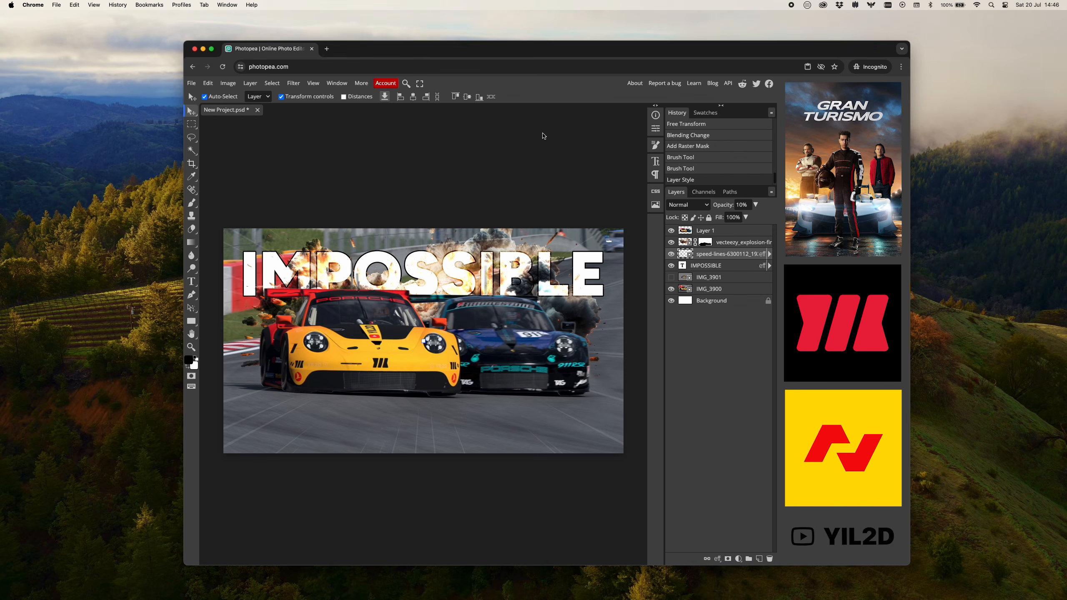
# Export the thumbnail as a JPG named Thumbnail-impossible at 1920 × 1080 px and 70% quality, saving it in Downloads.
pyautogui.click(191, 83)
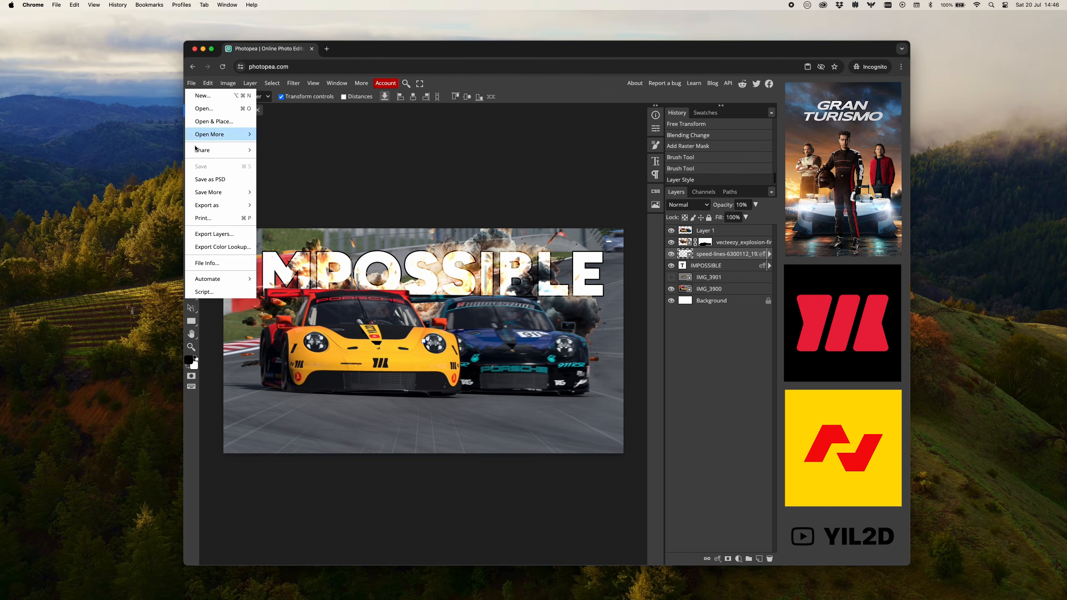
pyautogui.moveTo(220, 205)
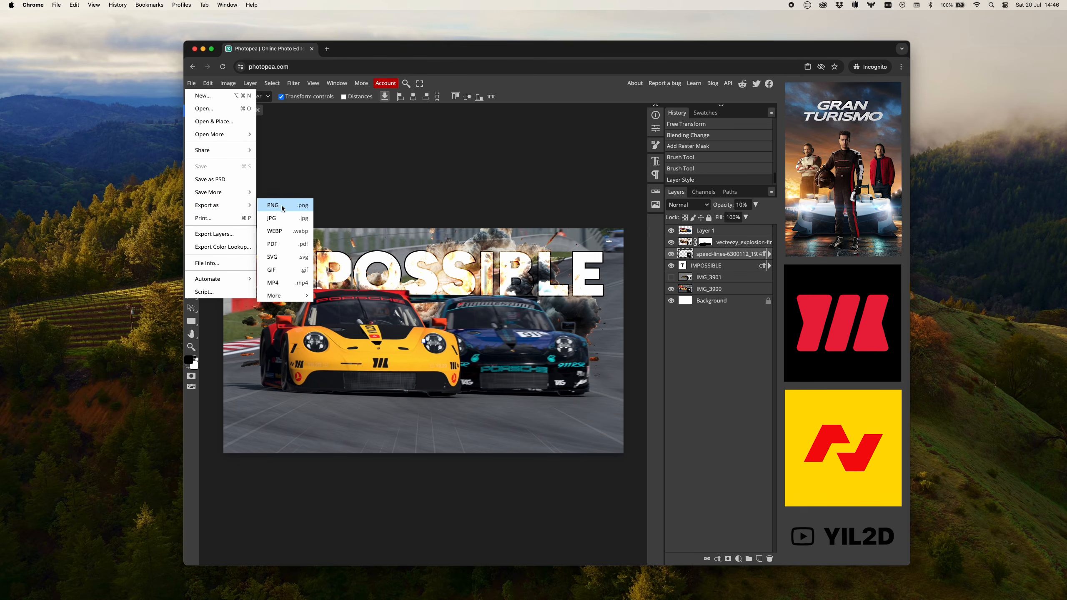
pyautogui.click(285, 218)
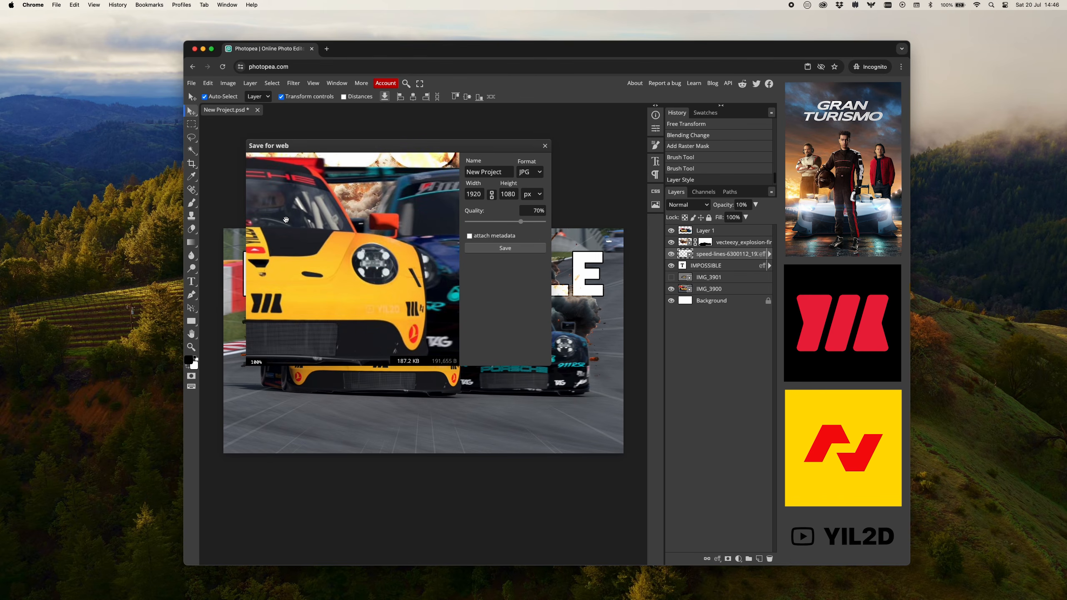
pyautogui.tripleClick(484, 171)
pyautogui.write('Thumb')
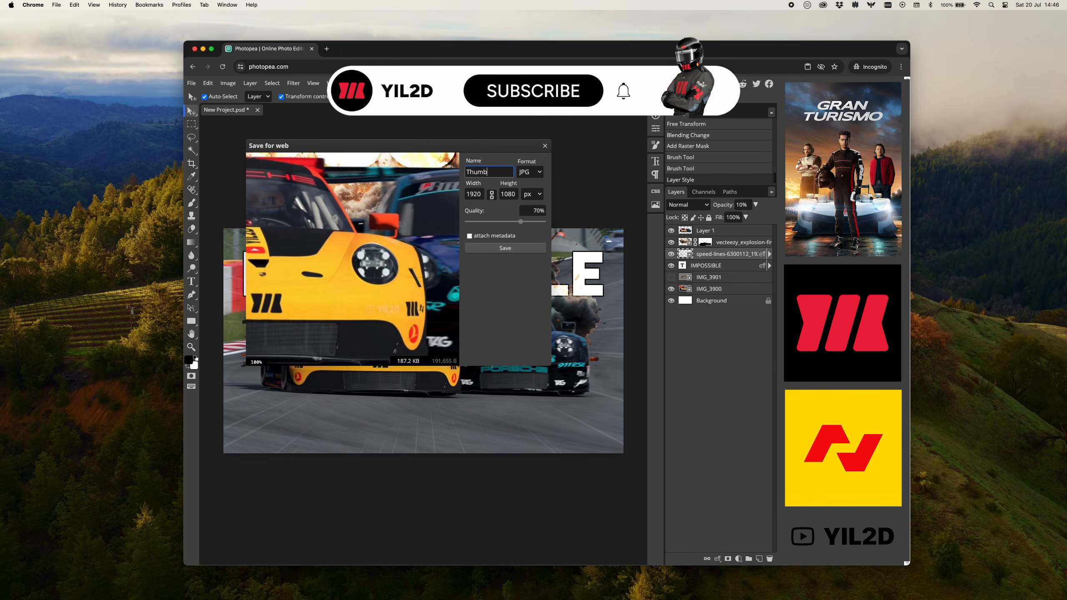
pyautogui.write('nail-im')
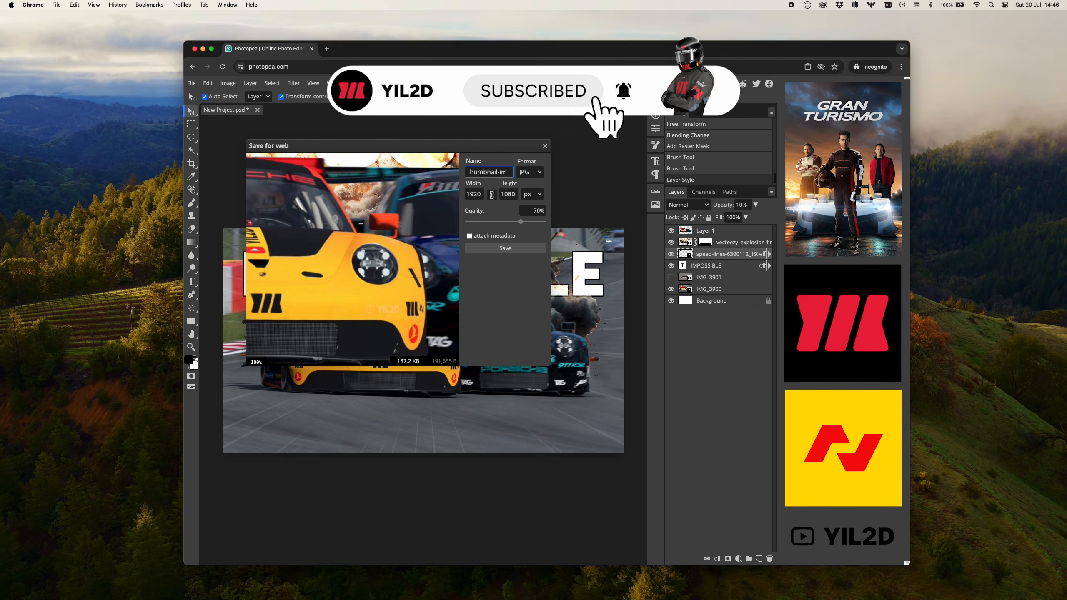
pyautogui.write('possible')
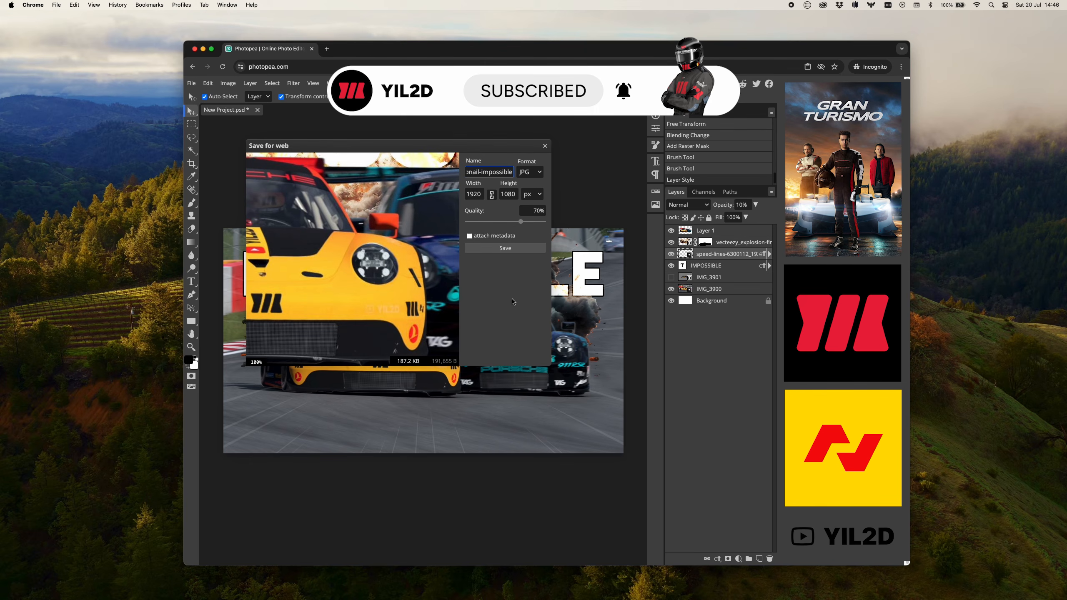
pyautogui.click(511, 249)
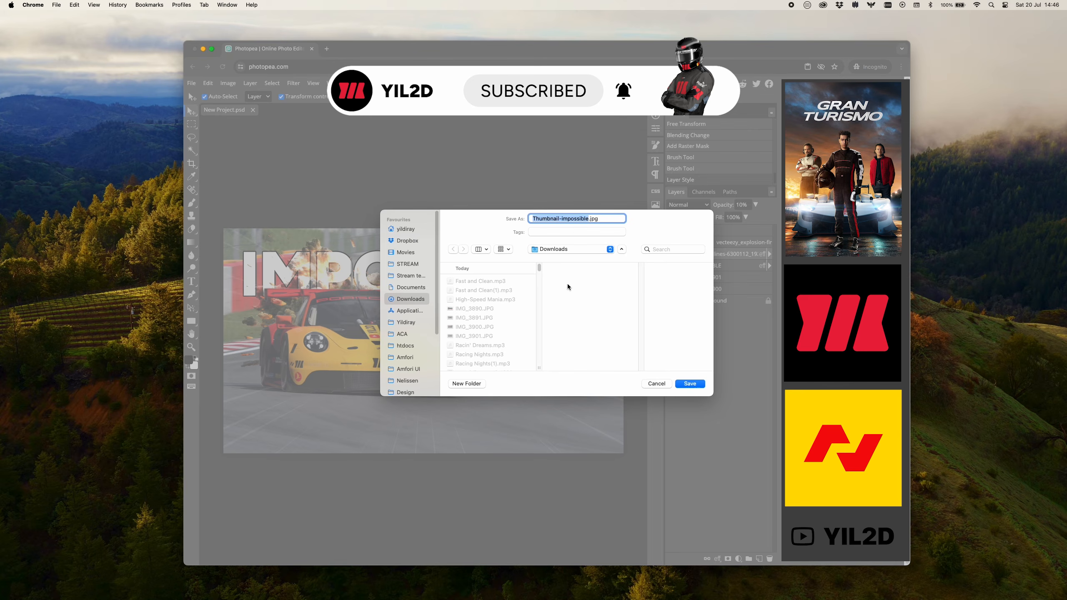
pyautogui.click(689, 384)
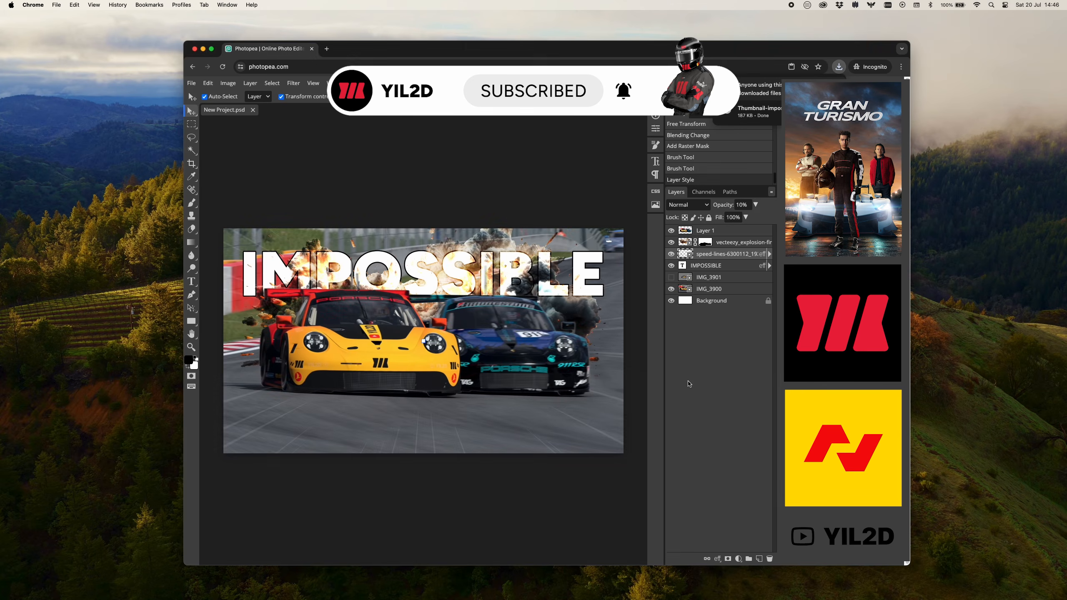